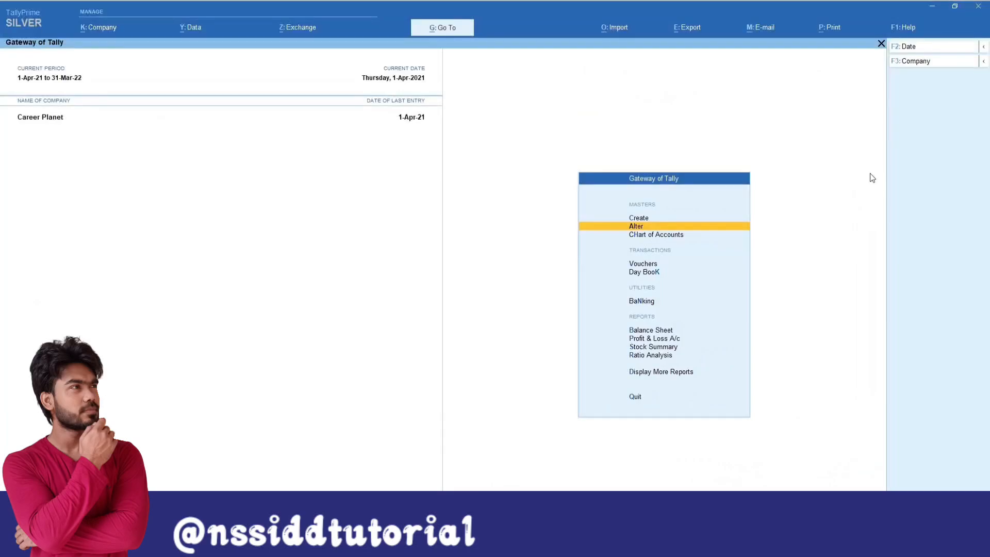
Review Career Planet's GST registration details in the company features and accept them without changes.
key(F11)
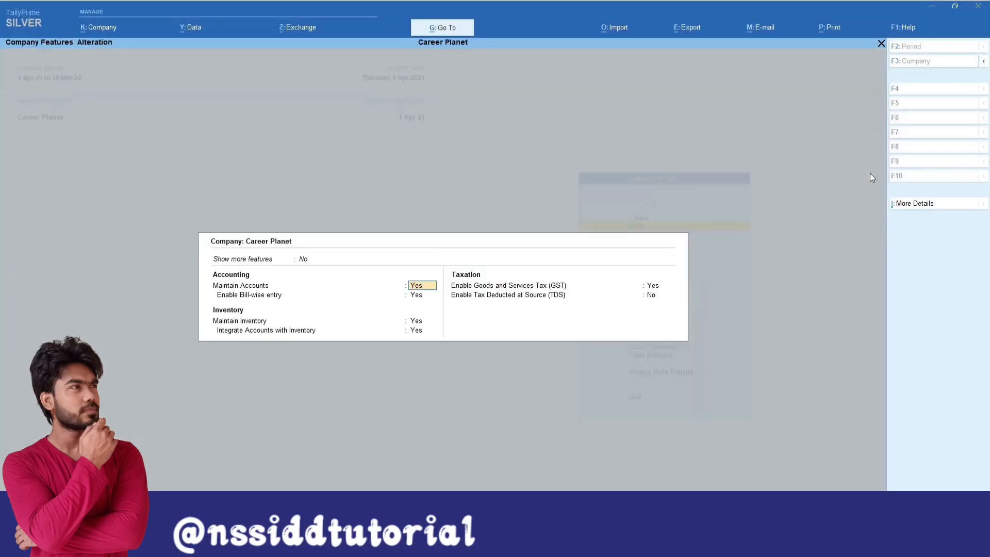
click(653, 286)
key(Return)
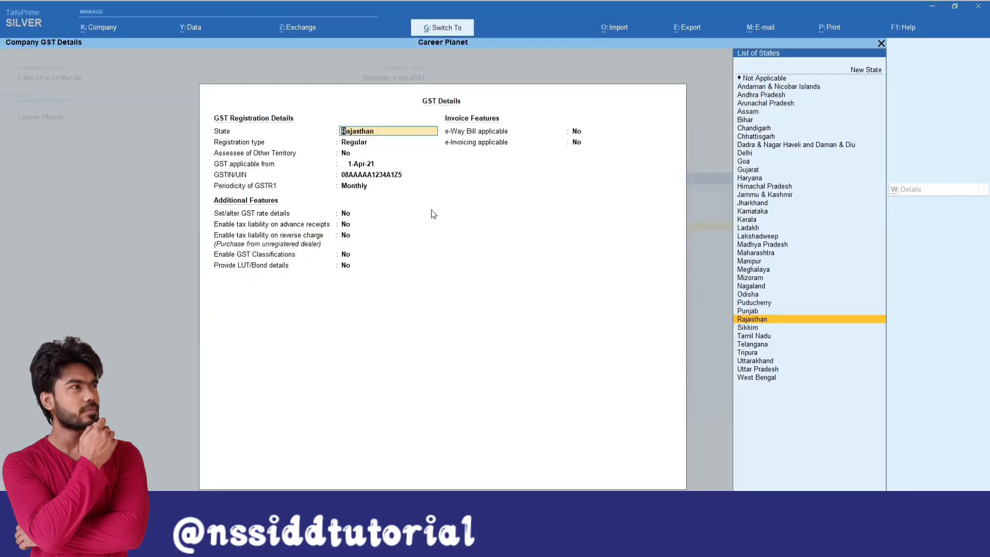
key(ctrl+a)
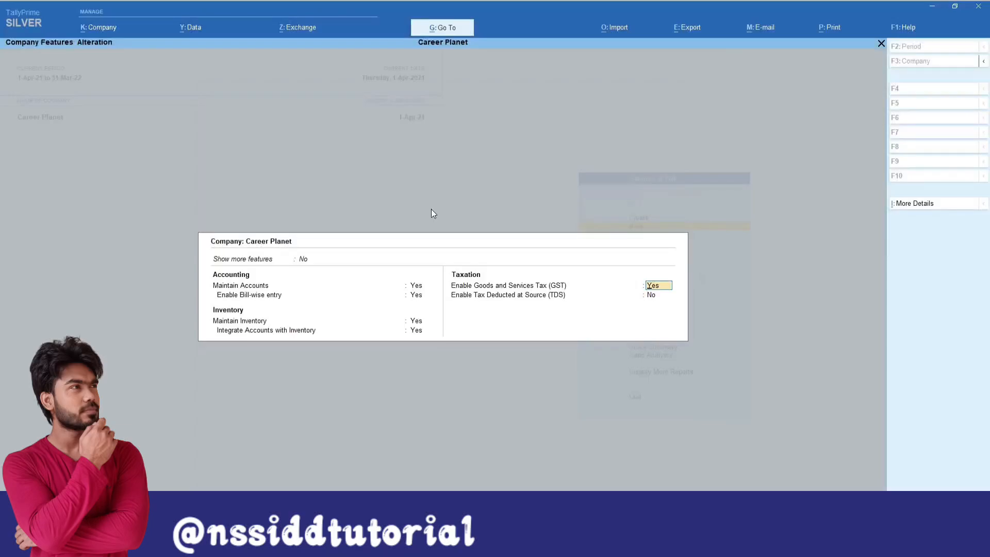
key(ctrl+a)
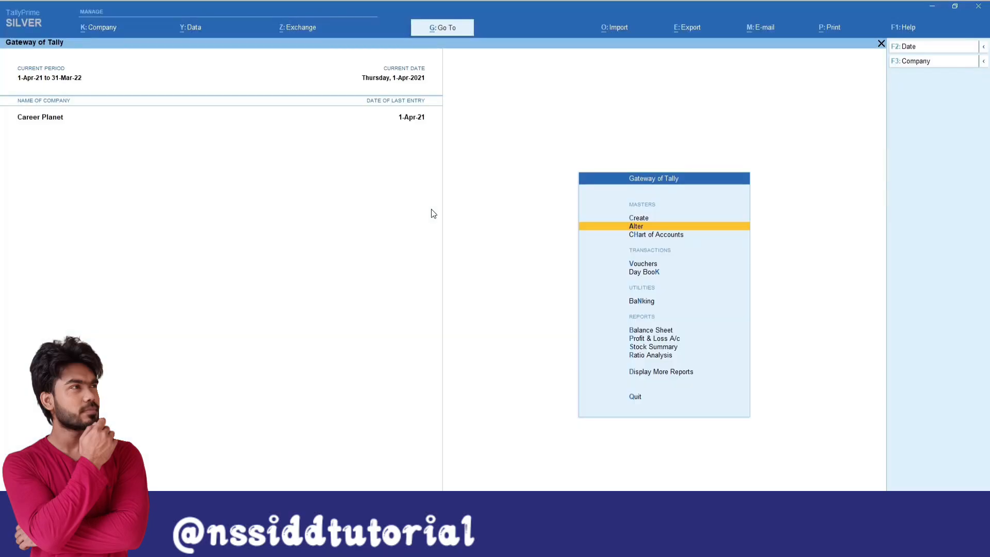
Look through the company's existing ledgers in master alteration and return to the list of masters.
key(Return)
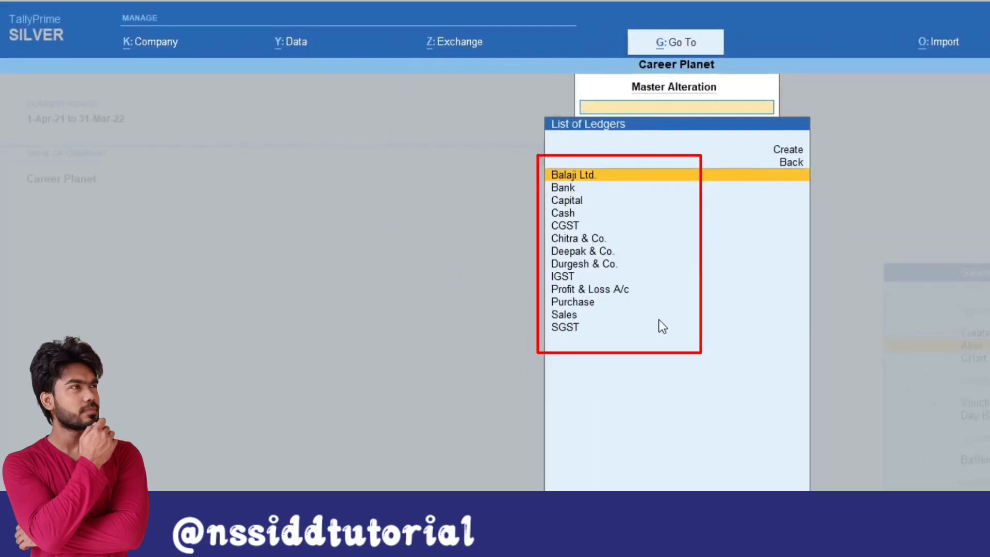
key(Down)
key(Down)
key(Down)
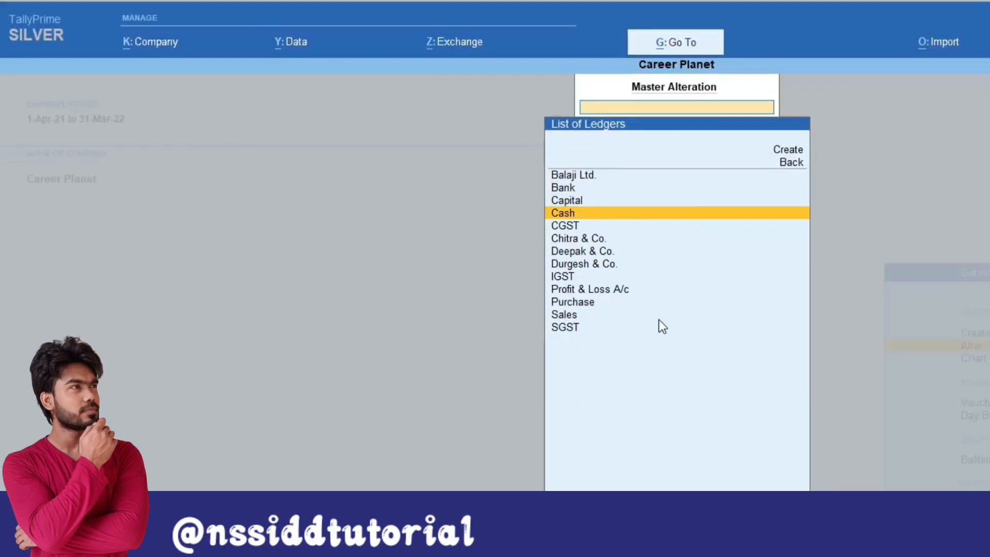
key(Escape)
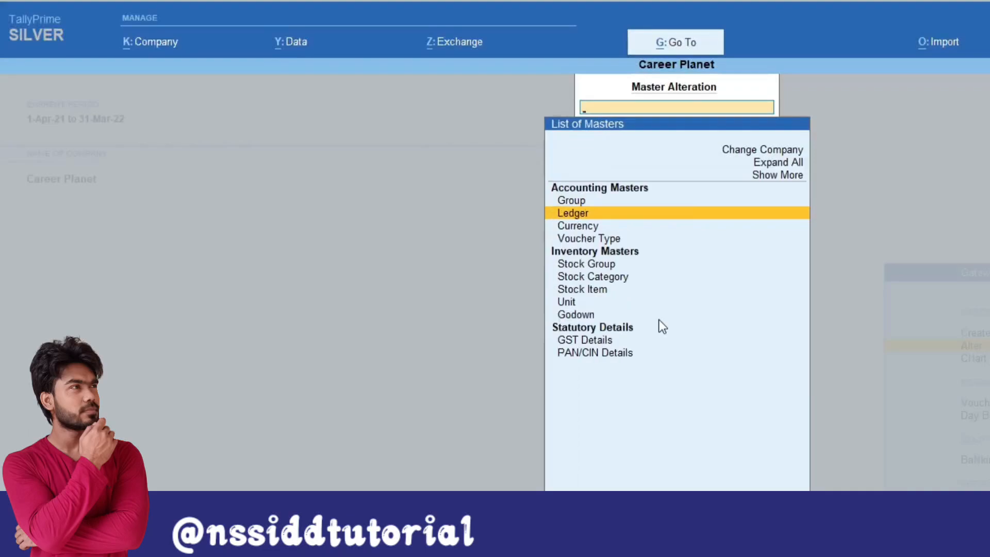
View the TOYS stock group in alteration mode and return to the list of masters.
key(Down)
key(Down)
key(Down)
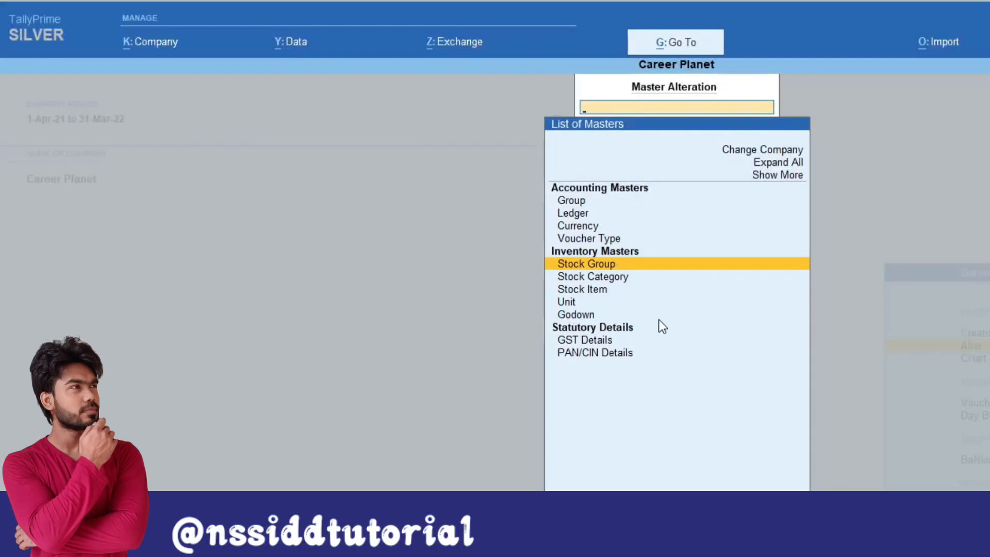
key(Return)
key(Return)
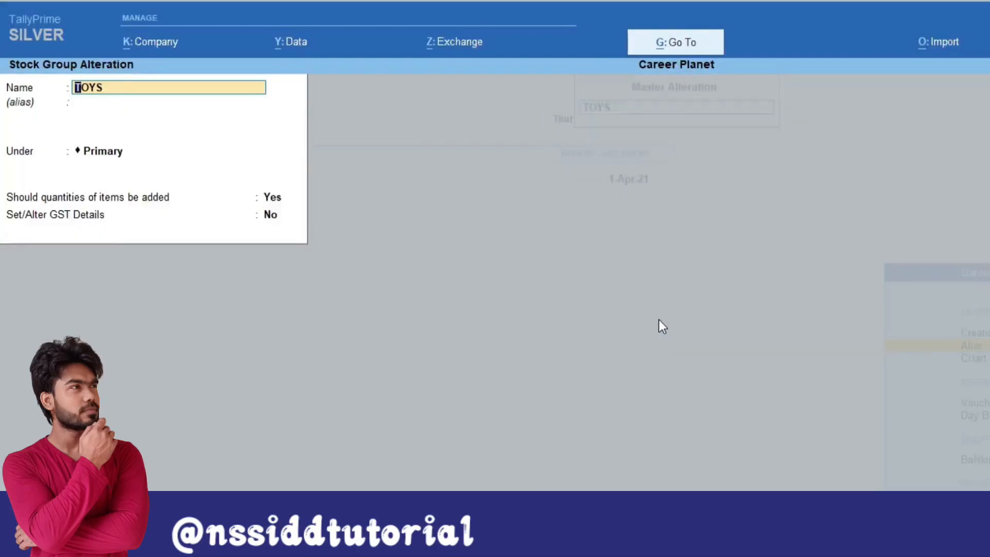
key(Escape)
key(Escape)
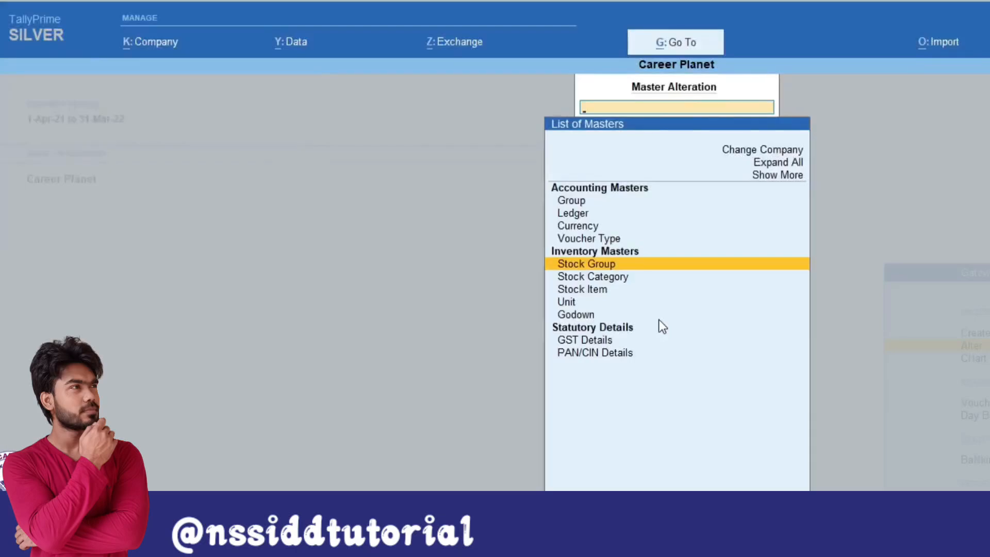
Open the Toy Car stock item for alteration.
key(Down)
key(Down)
key(Return)
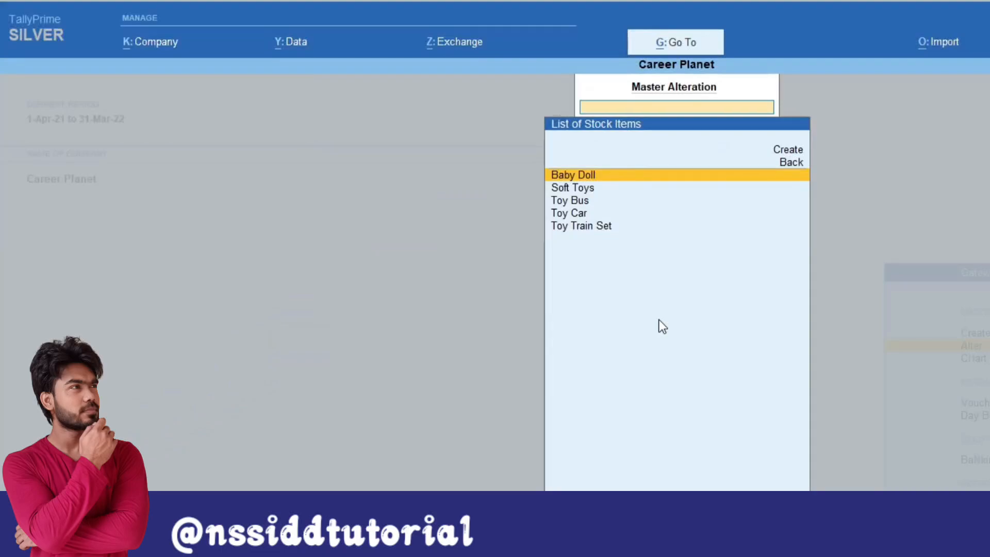
key(Down)
key(Down)
key(Down)
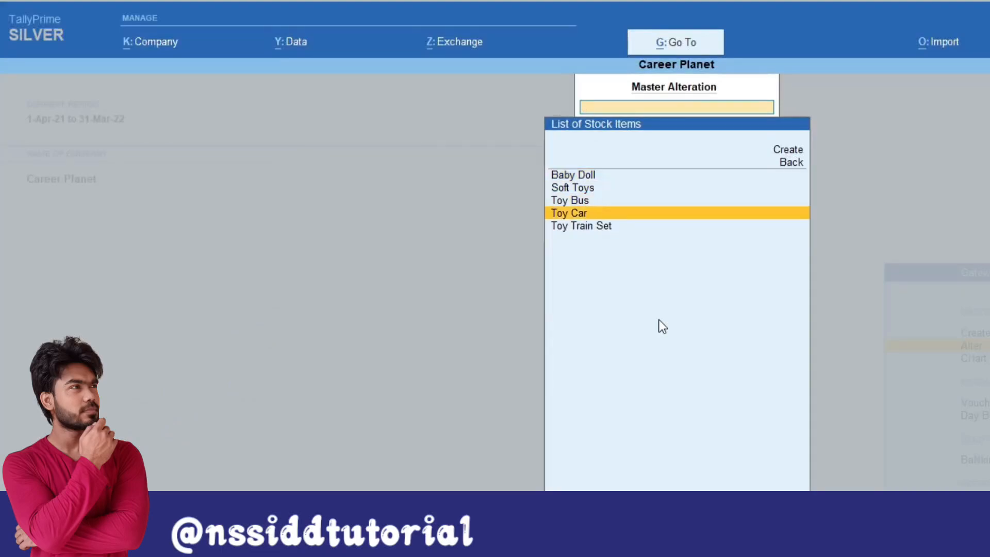
key(Return)
Examine Toy Car's GST details for its taxability and tax rates, and leave the item without saving.
key(Return)
key(Return)
key(Return)
key(Return)
key(Return)
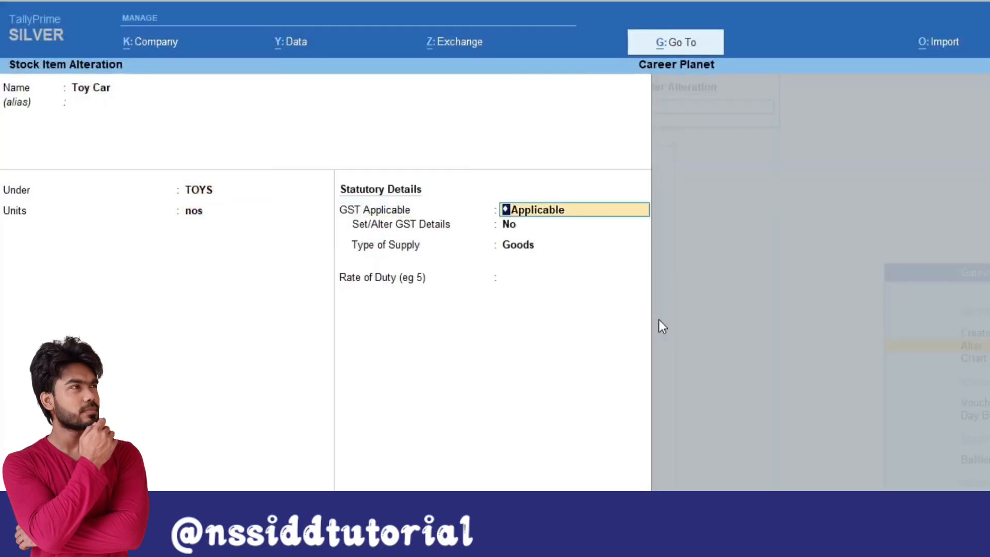
text(y)
key(Return)
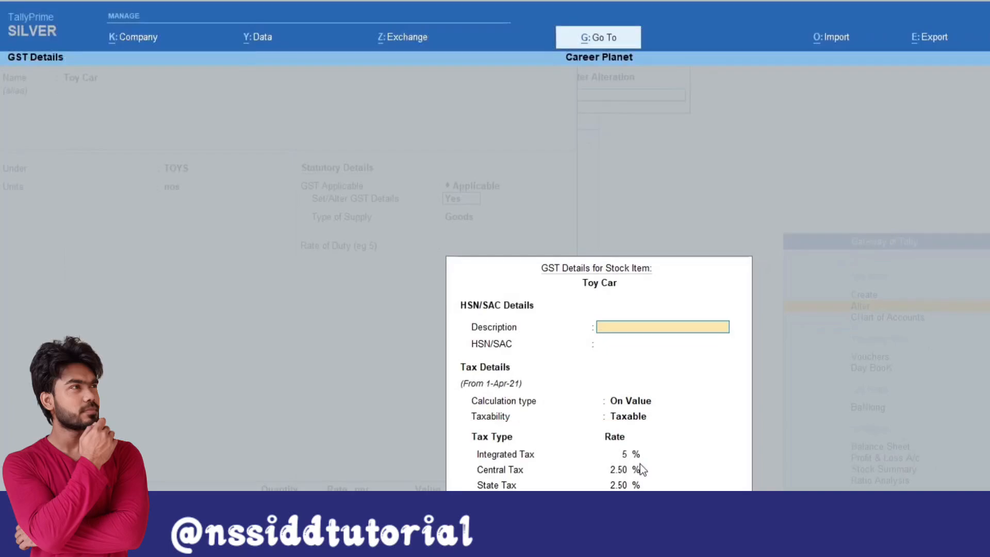
key(Escape)
key(y)
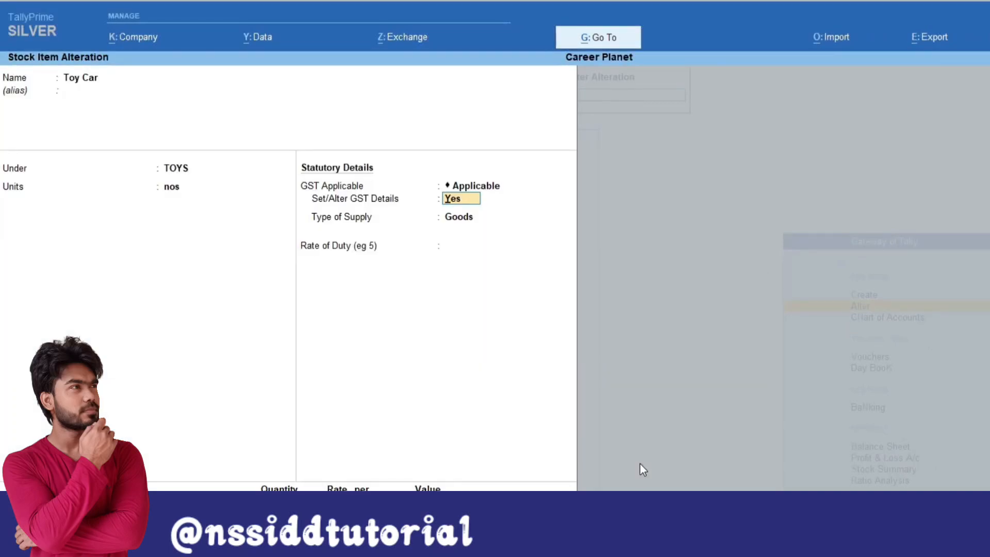
key(Escape)
key(Escape)
key(y)
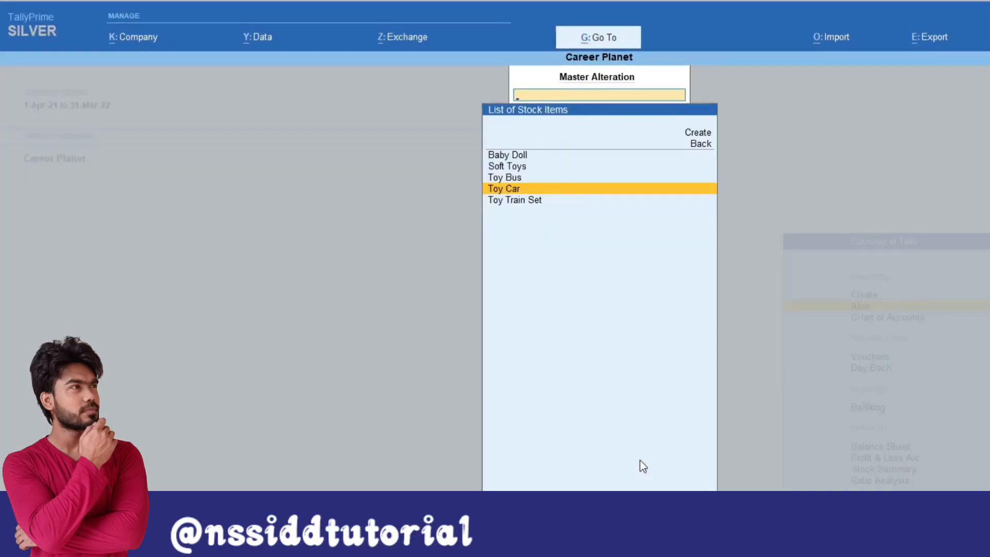
Examine the Soft Toys stock item's GST details for its taxability, and leave the item without saving.
key(Up)
key(Up)
key(Return)
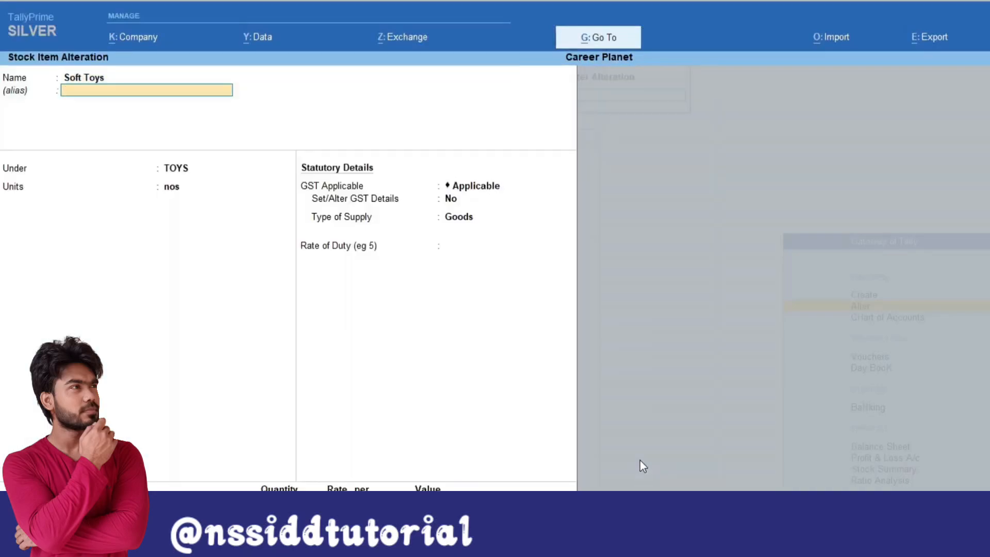
key(Return)
key(Return)
key(Return)
key(Return)
key(y)
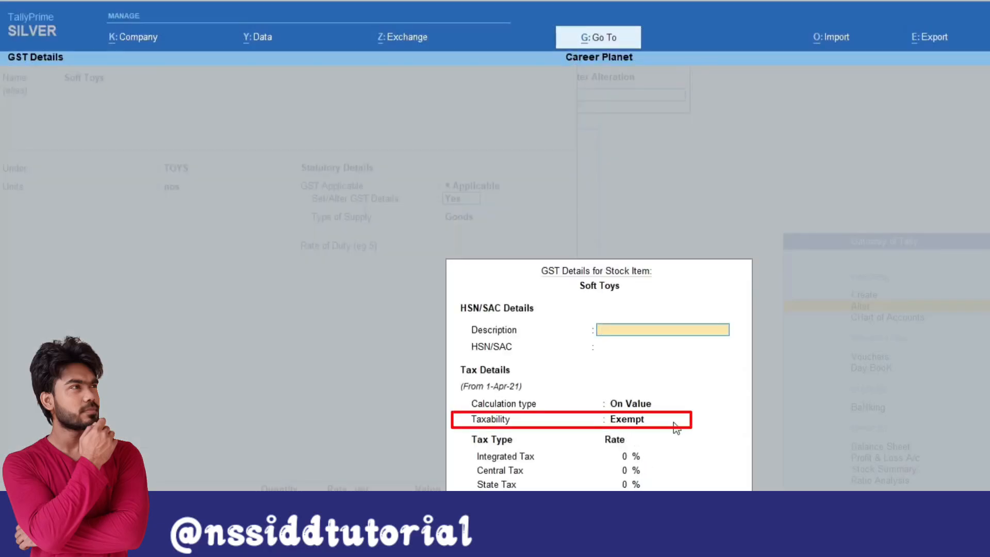
key(Escape)
key(Return)
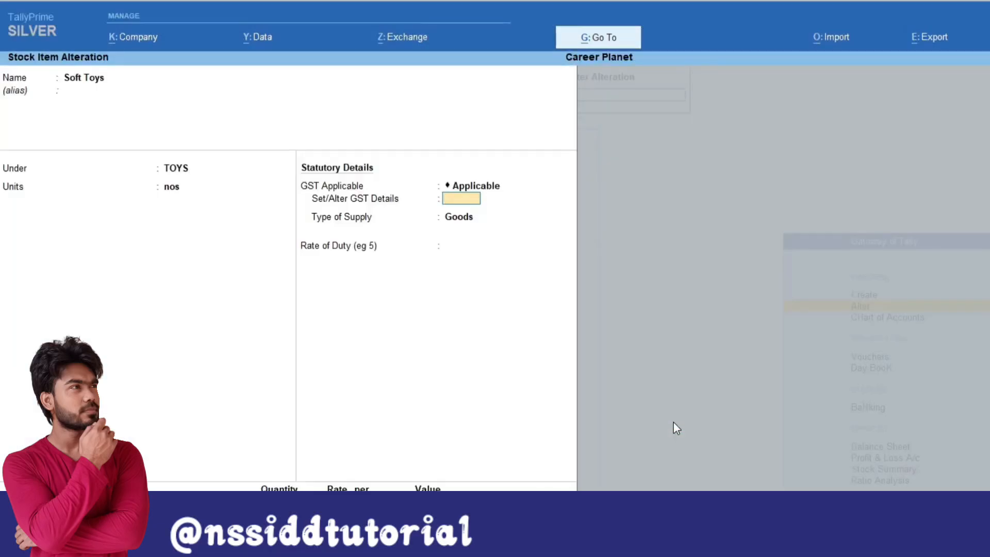
key(Escape)
Examine the Toy Bus stock item's GST details for its taxability, and leave master alteration without saving.
key(Down)
key(Down)
key(Up)
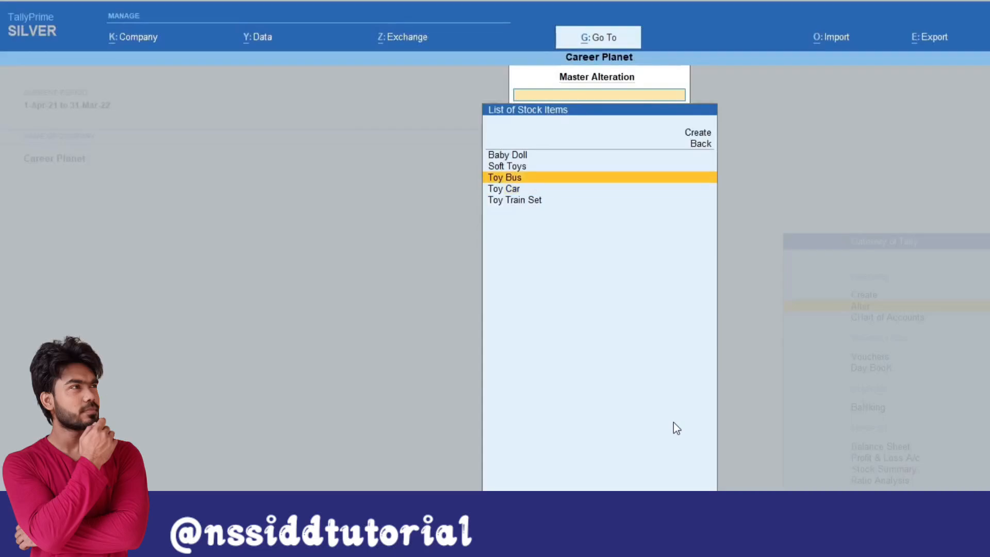
key(Return)
key(Return)
key(Return)
key(Return)
key(Return)
key(Return)
text(y)
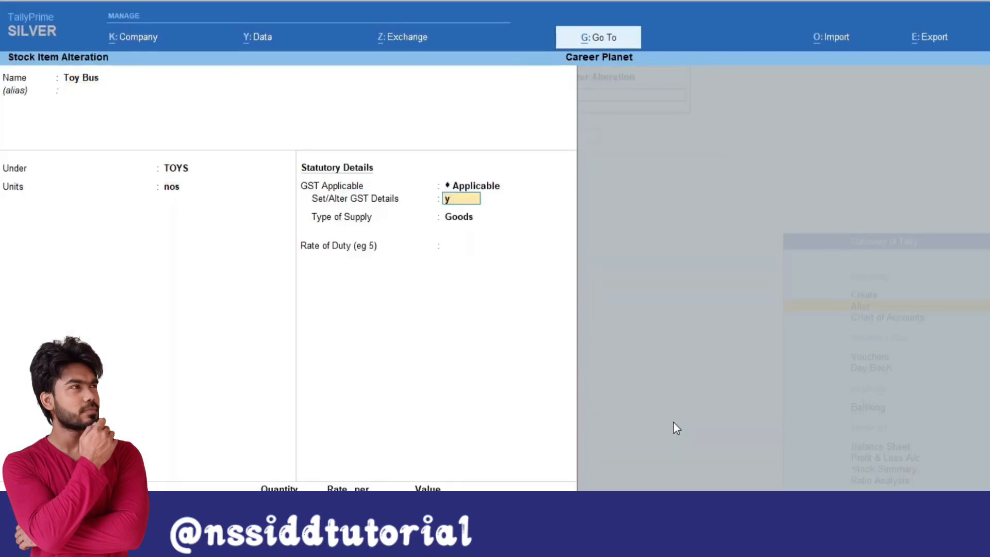
key(Return)
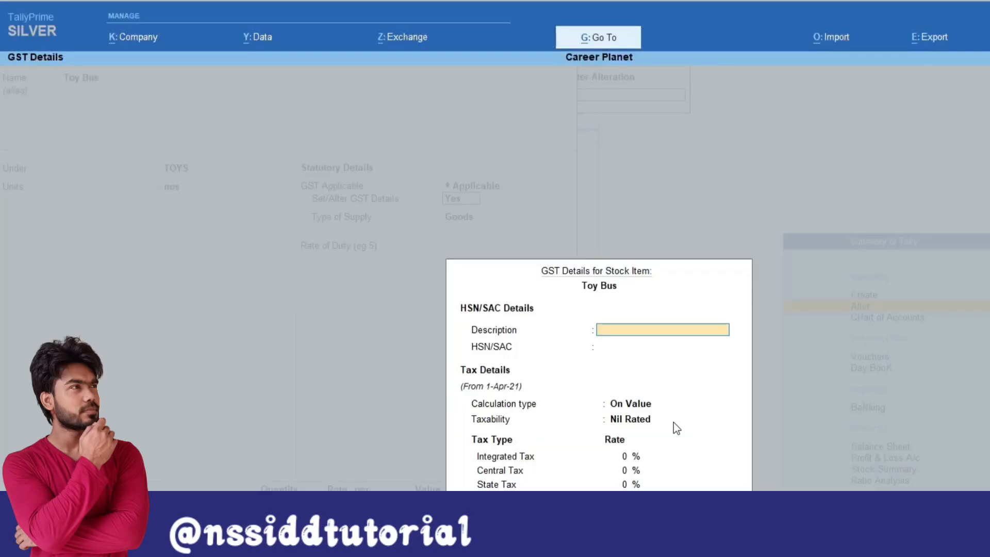
key(Escape)
key(Escape)
key(Escape)
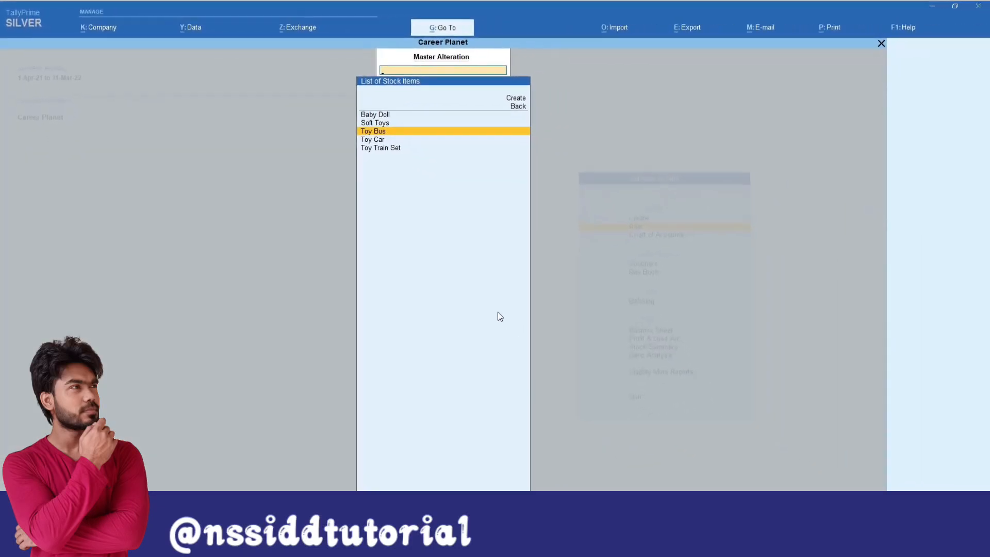
key(Escape)
key(Escape)
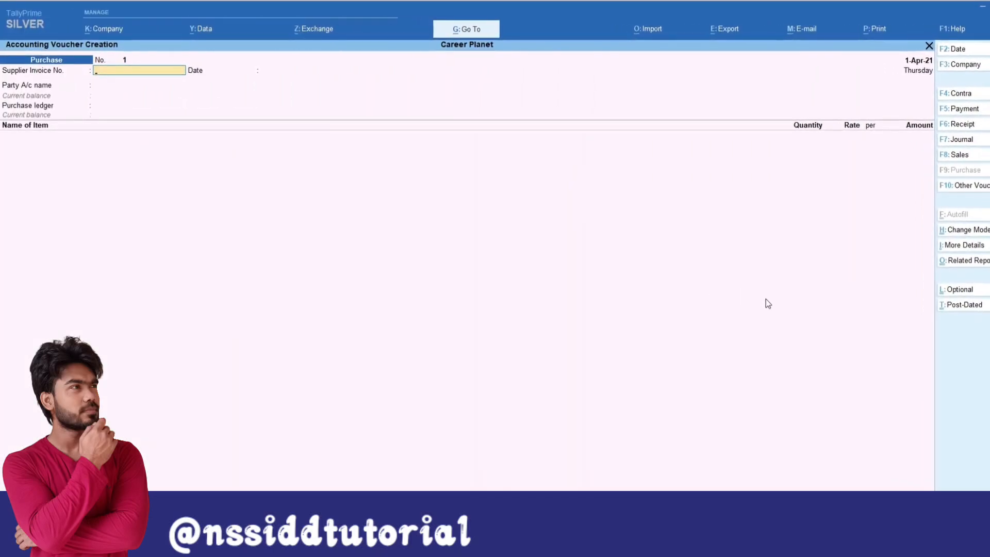
Fill in the purchase voucher header with supplier invoice number 1, party Chitra & Co. and the Purchase ledger.
key(Return)
key(Return)
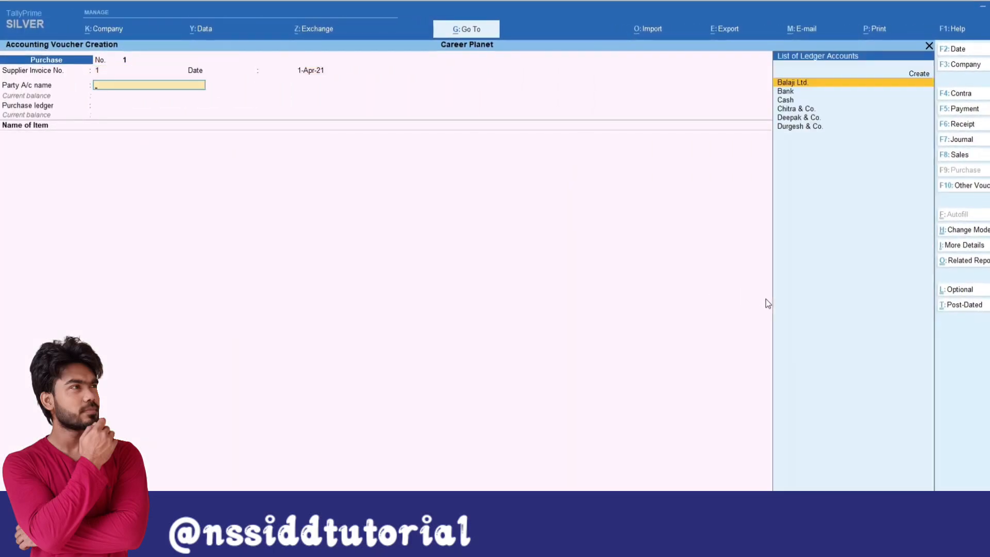
key(Down)
key(Down)
key(Down)
key(Return)
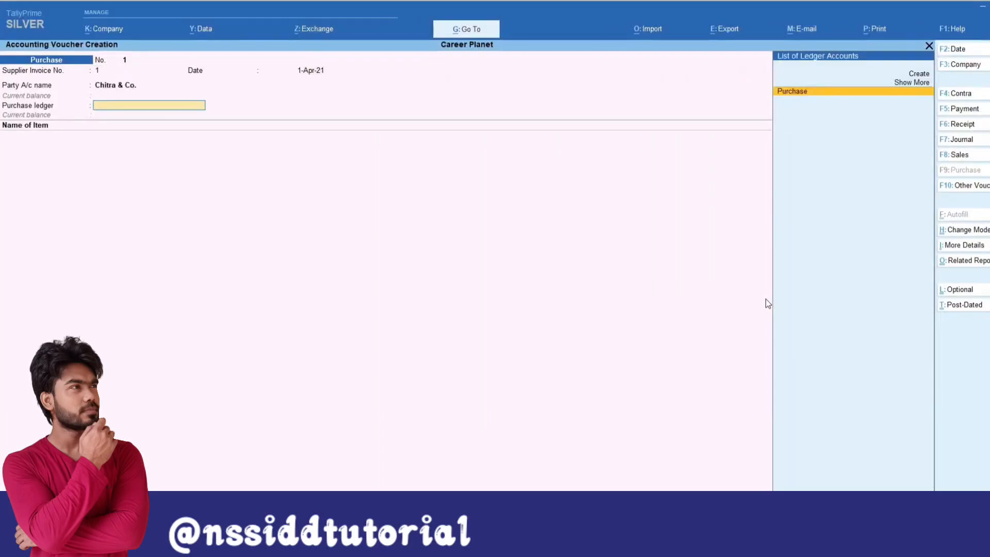
key(Return)
key(Return)
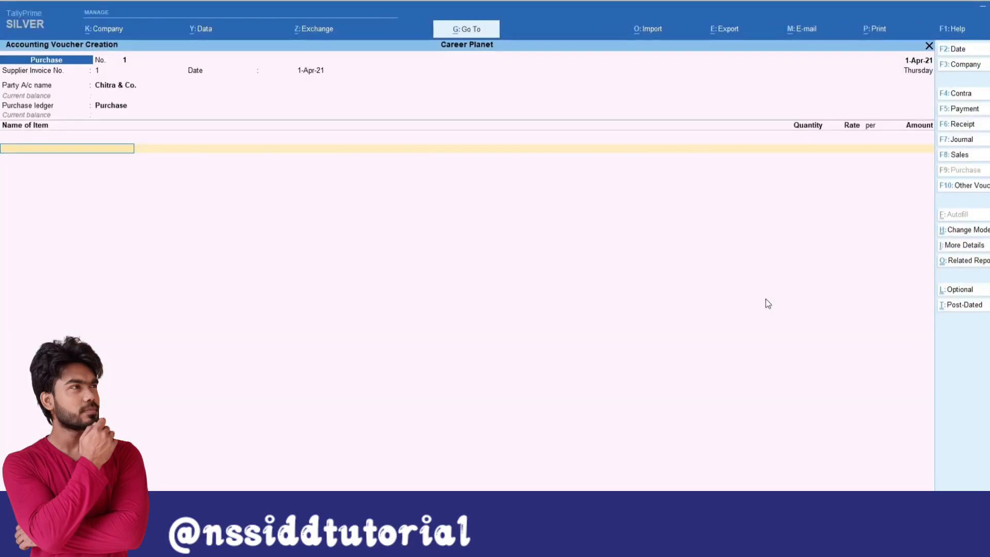
Add Toy Car to the purchase voucher with a quantity of 10 nos at a rate of 110.
text(T)
key(Down)
key(Down)
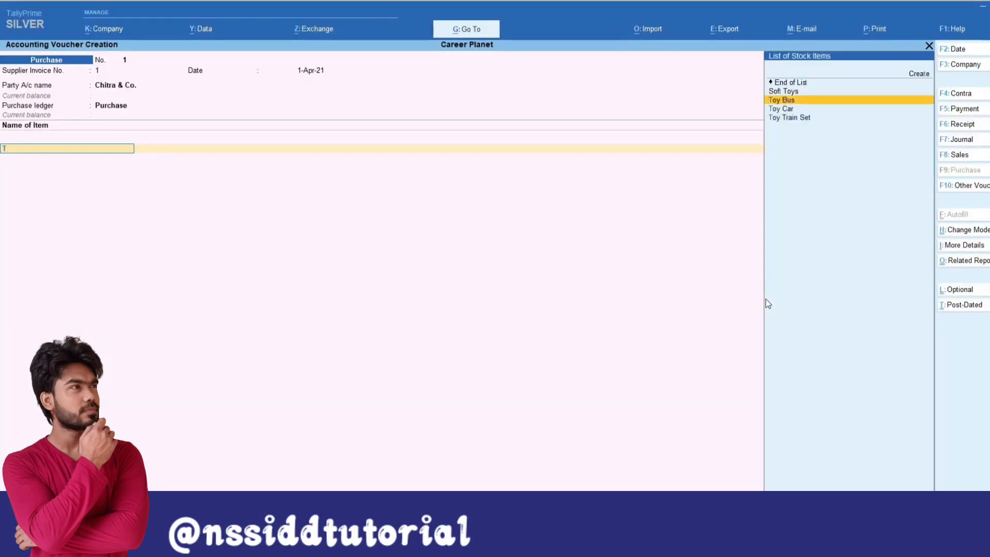
key(Return)
text(10)
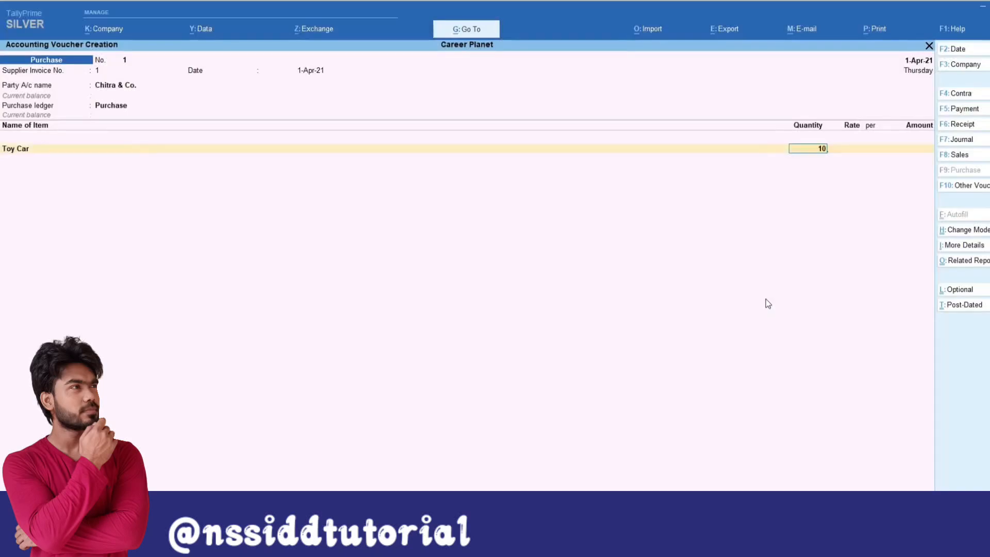
key(Return)
text(11)
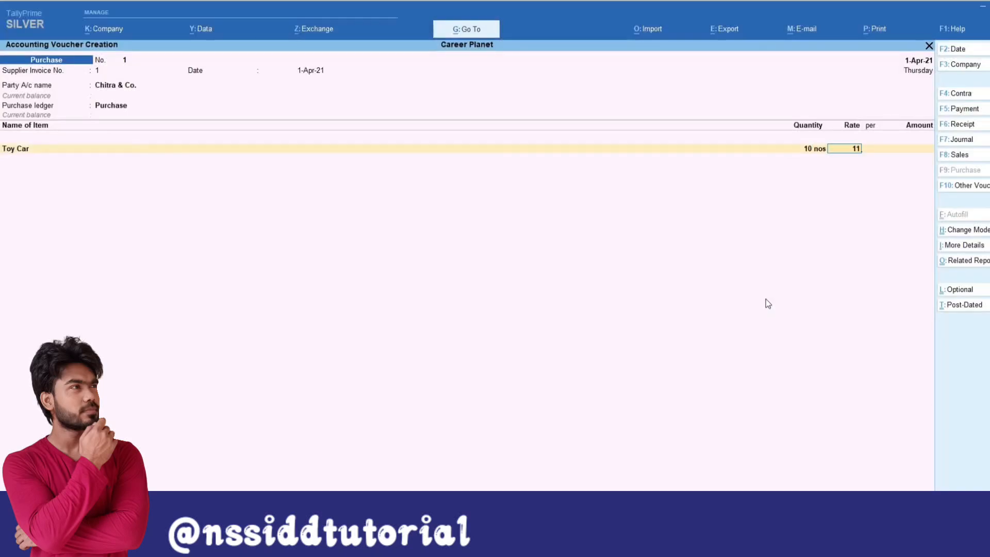
text(0)
key(Return)
key(Return)
key(Return)
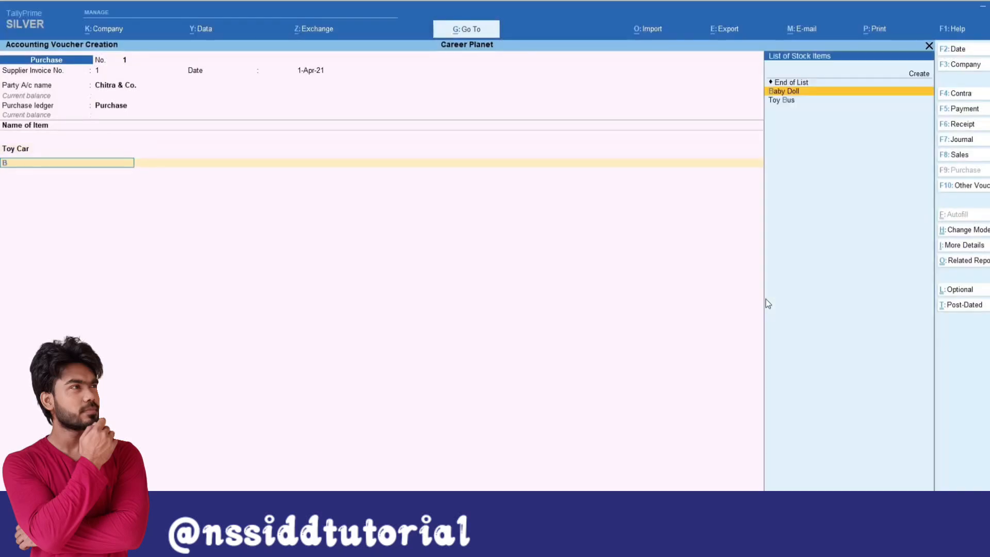
Add Baby Doll to the purchase voucher with a quantity of 10 nos at a rate of 220.
key(Return)
text(10)
key(Return)
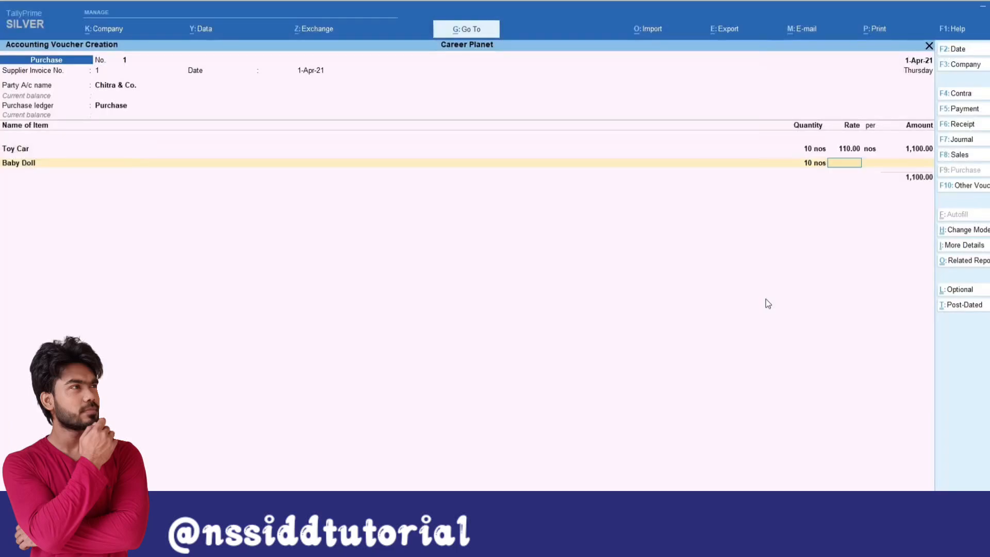
text(220)
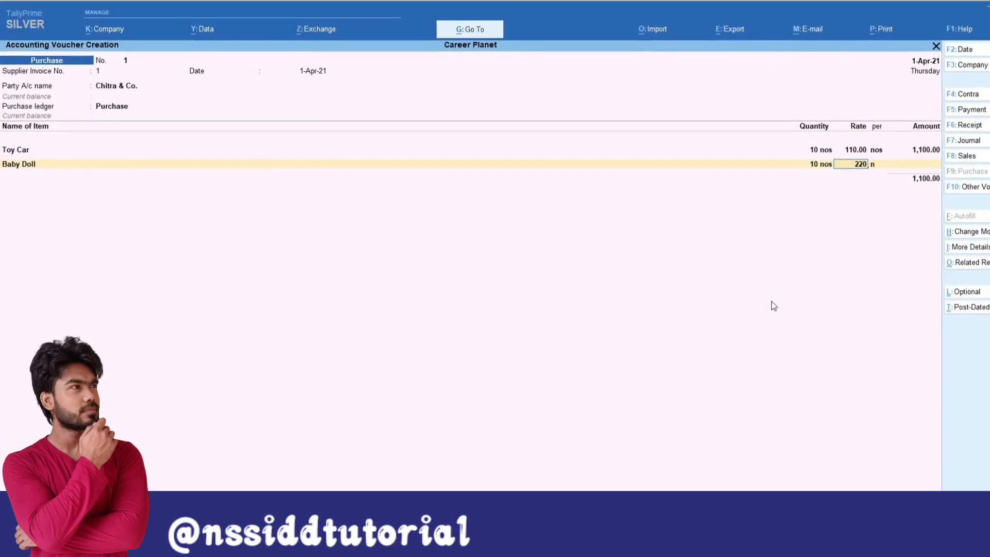
key(Return)
key(Return)
key(Return)
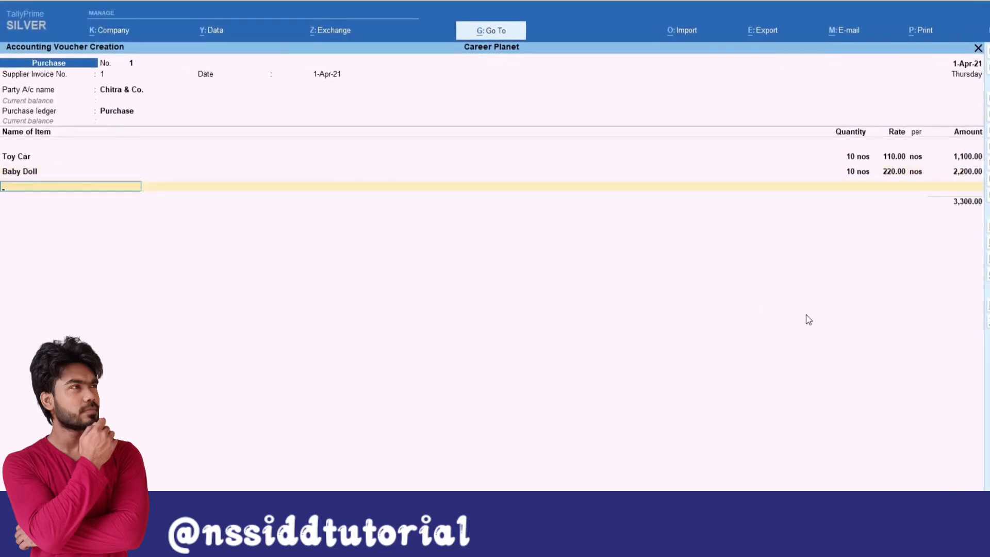
Add Toy Train Set to the purchase voucher with a quantity of 10 nos at a rate of 330.
text(T)
key(Return)
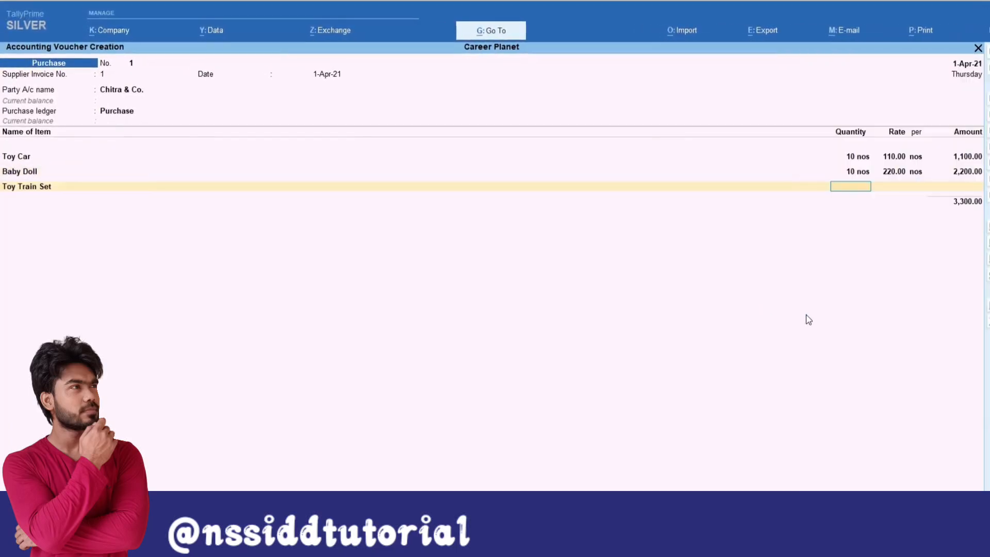
text(10)
key(Return)
text(330)
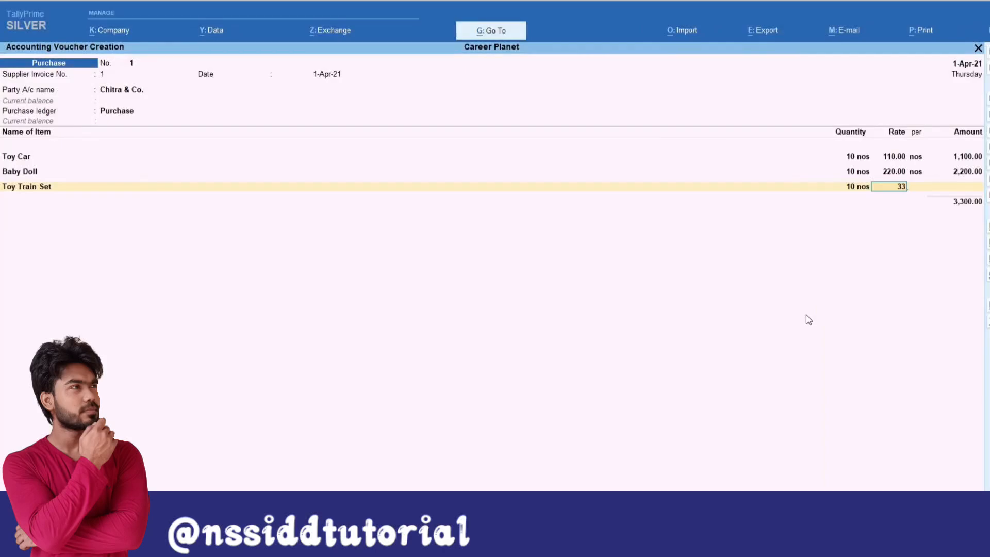
key(Return)
key(Return)
key(Return)
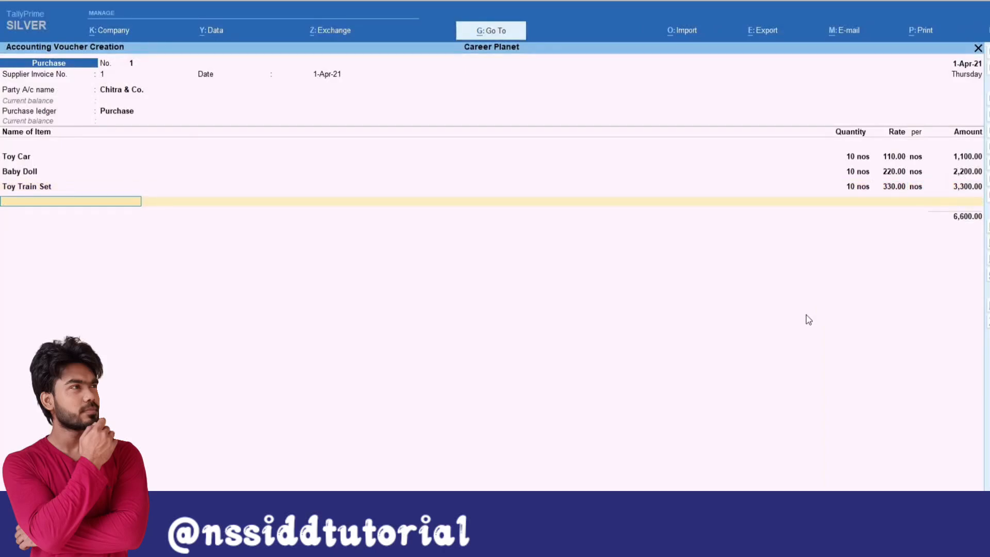
Add Soft Toys to the purchase voucher with a quantity of 5 nos at a rate of 50.
key(Return)
text(5)
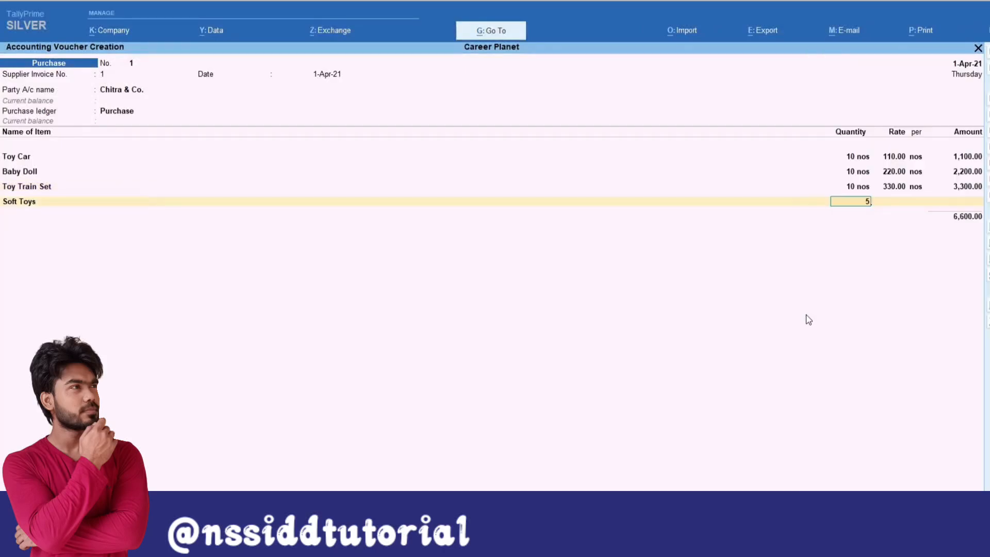
key(Return)
text(50)
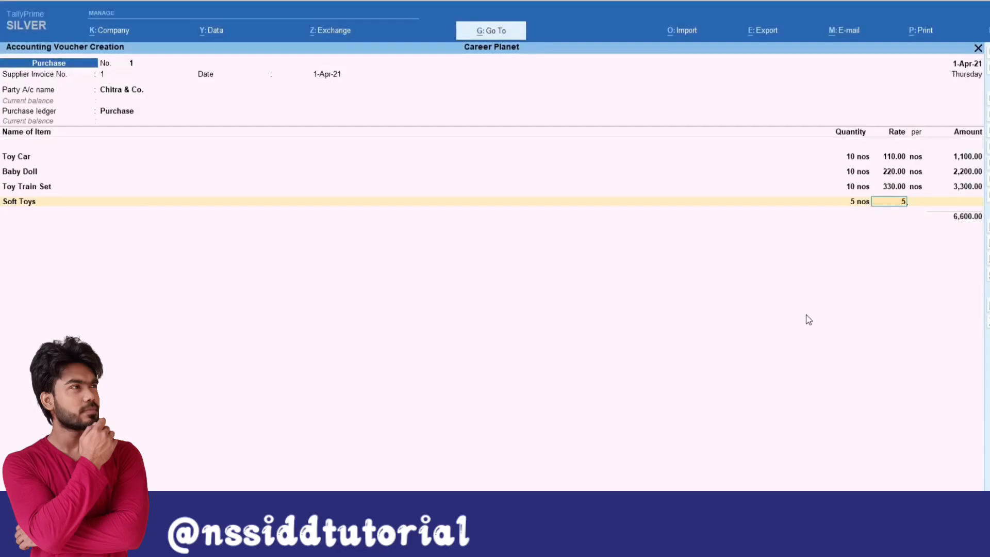
key(Return)
key(Return)
key(Return)
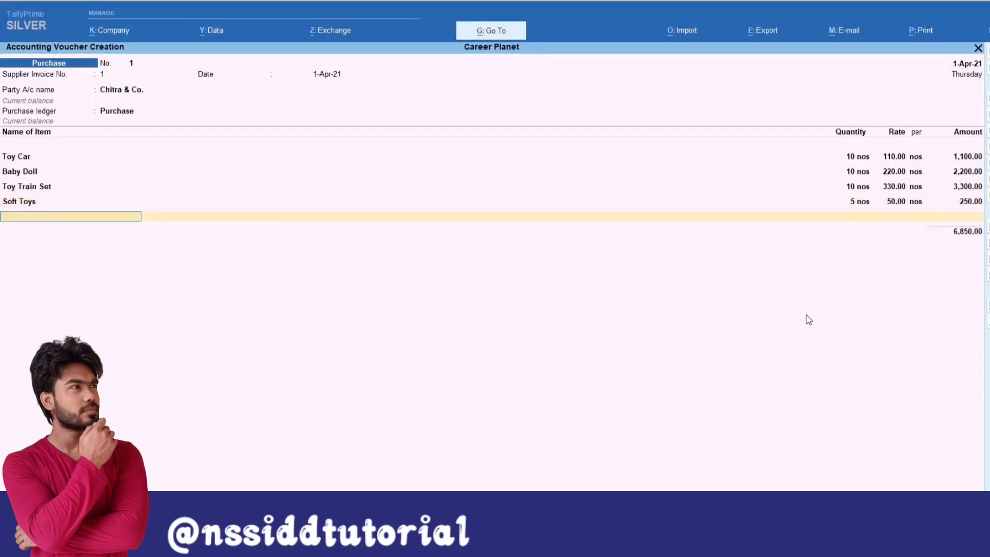
Add Toy Bus to the purchase voucher with a quantity of 5 nos at a rate of 50, and end the item list.
text(t)
key(Return)
text(5)
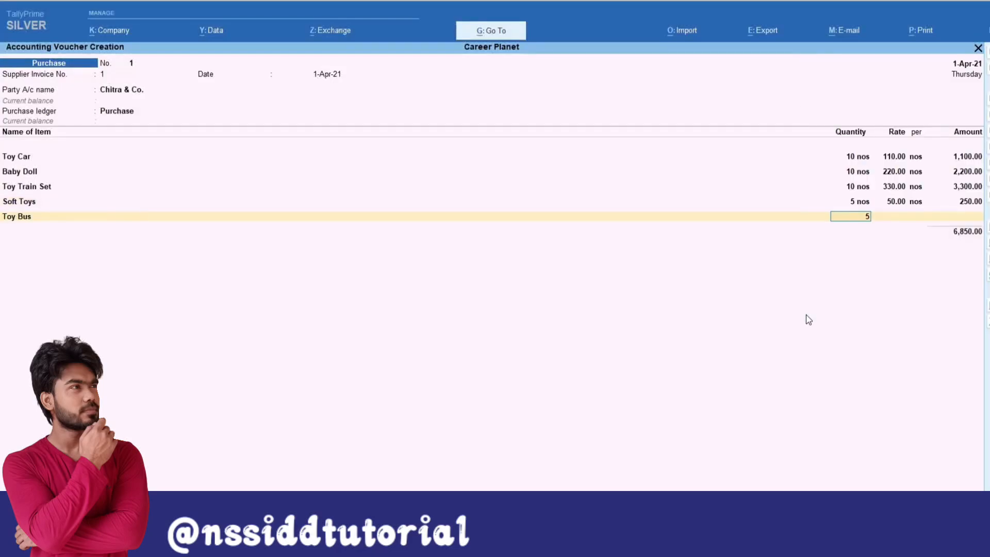
key(Return)
text(50)
key(Return)
key(Return)
key(Return)
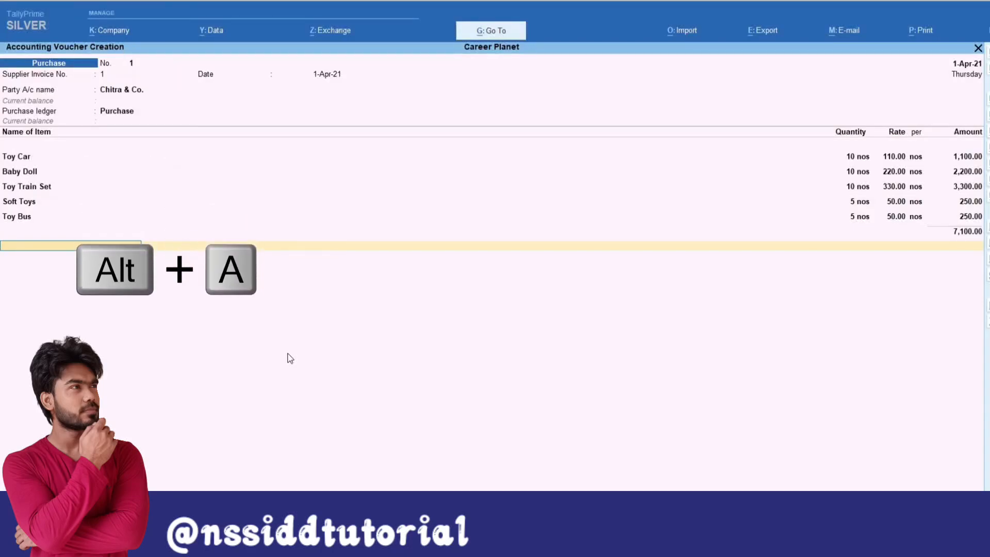
Examine the purchase voucher's GST tax analysis in detailed form for each item's tax rate and duty value.
key(alt+a)
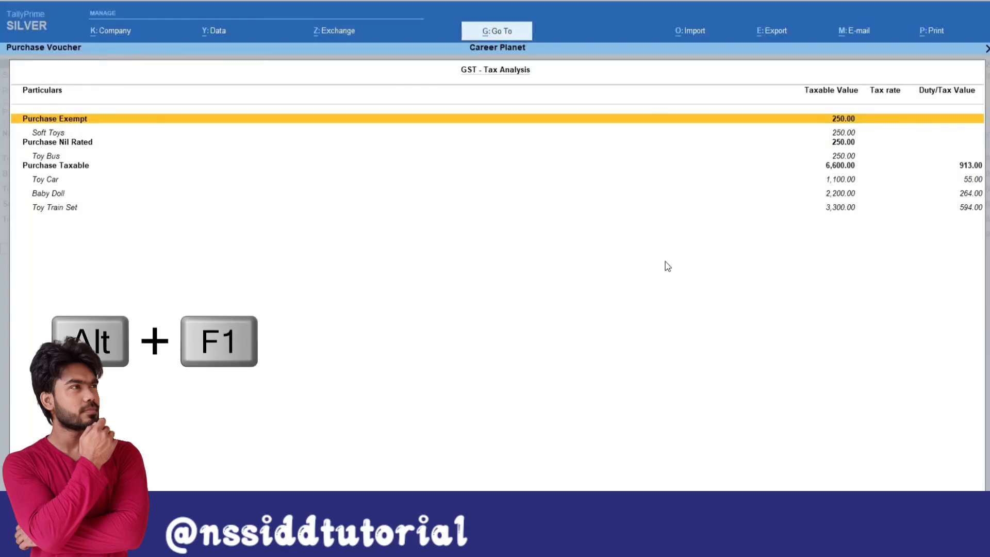
key(alt+F1)
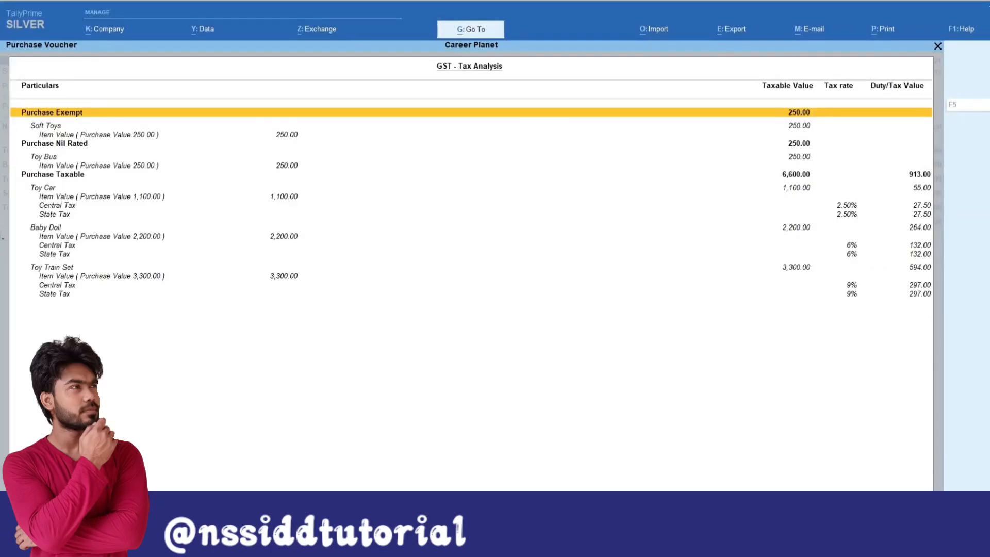
key(Escape)
Add the CGST and SGST ledgers with their calculated amounts below the purchase voucher's items.
text(C)
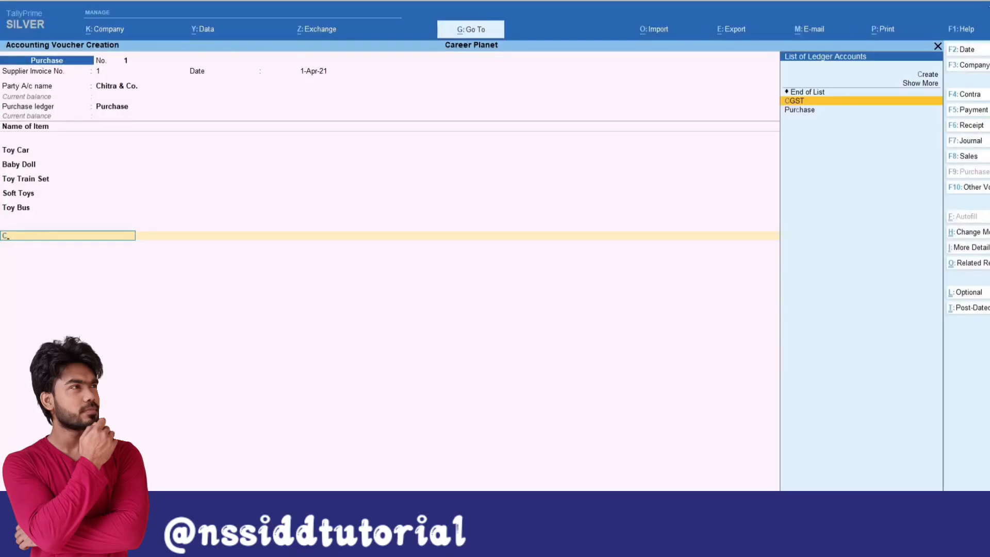
key(Return)
key(Return)
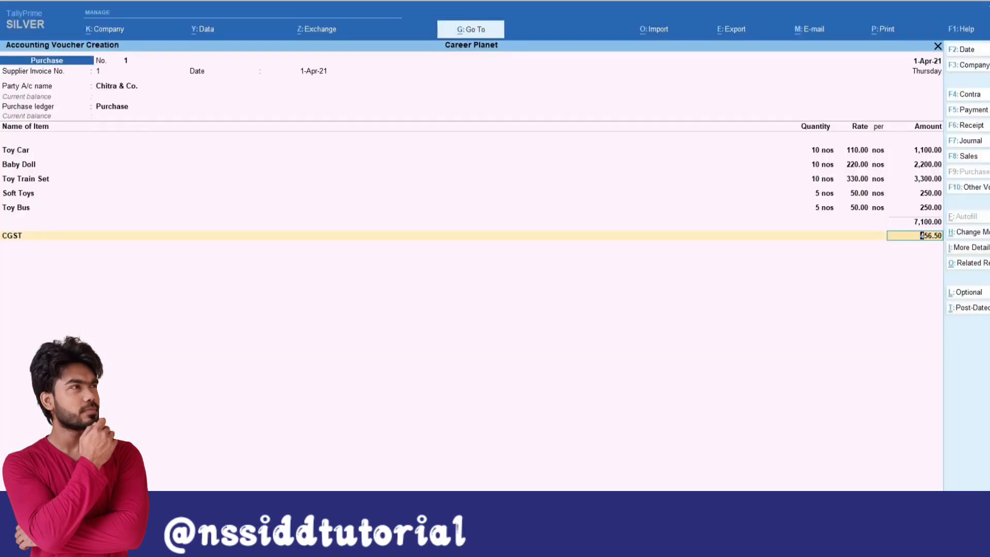
key(Return)
text(S)
key(Return)
key(Return)
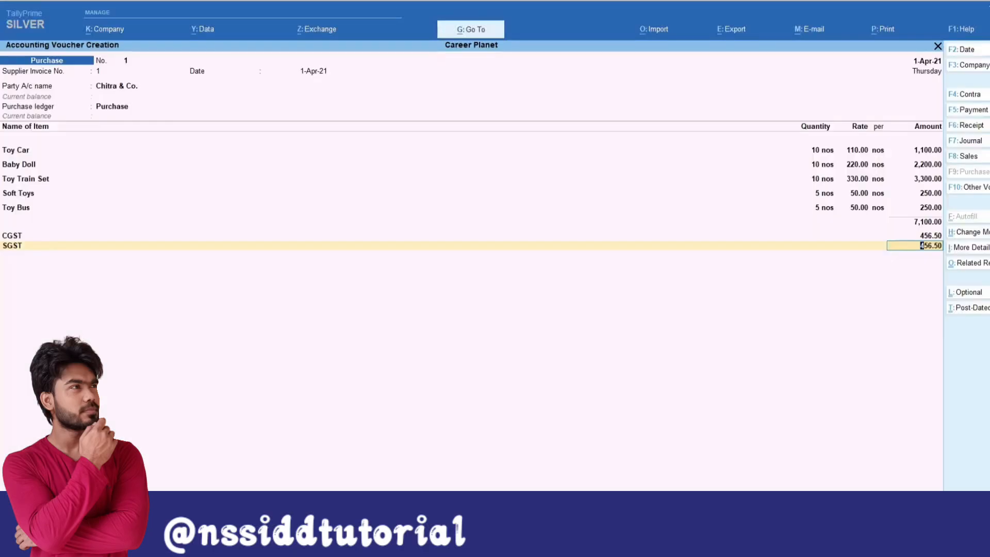
key(Return)
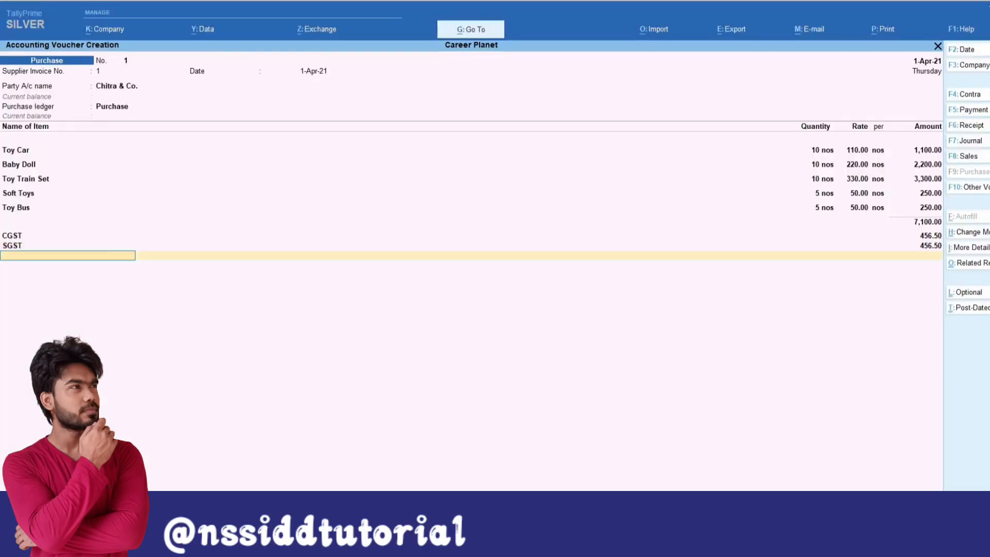
End the ledger entries and save the purchase voucher.
key(Return)
key(Return)
key(Return)
key(Return)
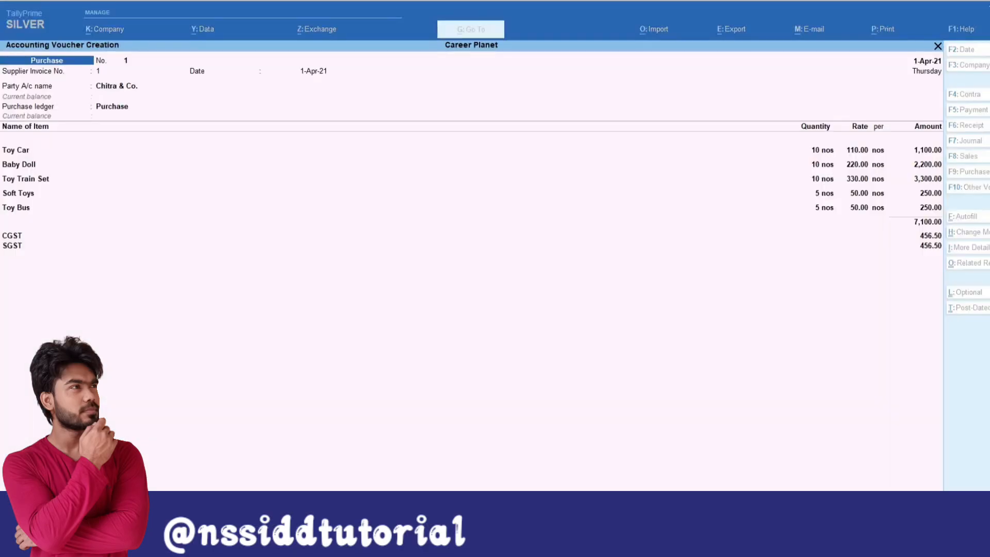
Reopen the saved purchase voucher and examine its zoomed invoice print preview for the items' GST rates.
key(Page_Up)
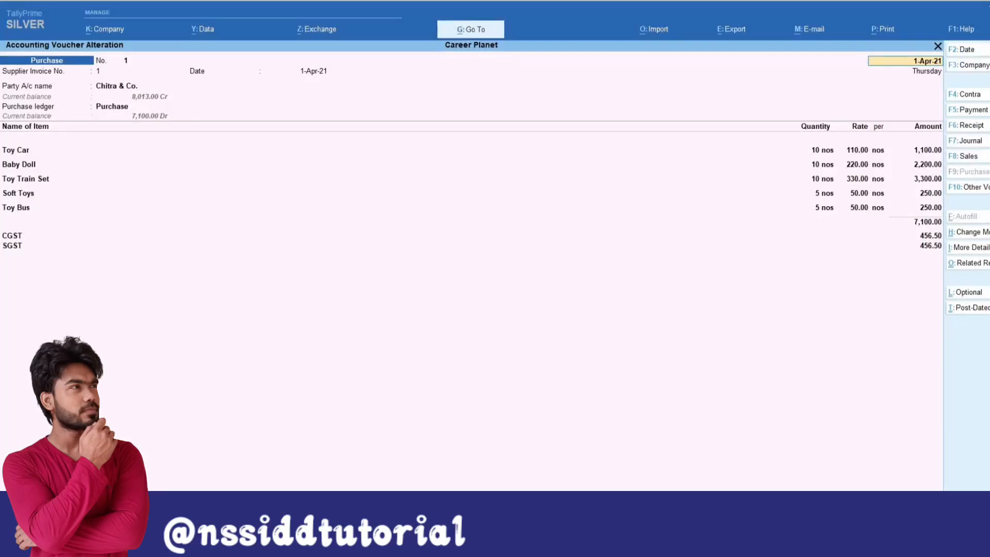
key(ctrl+p)
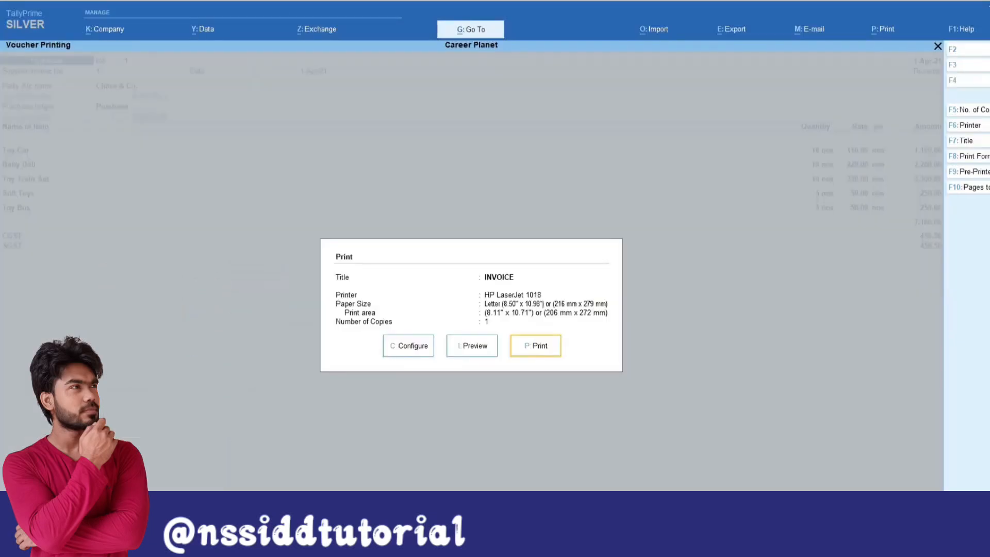
key(Left)
key(Return)
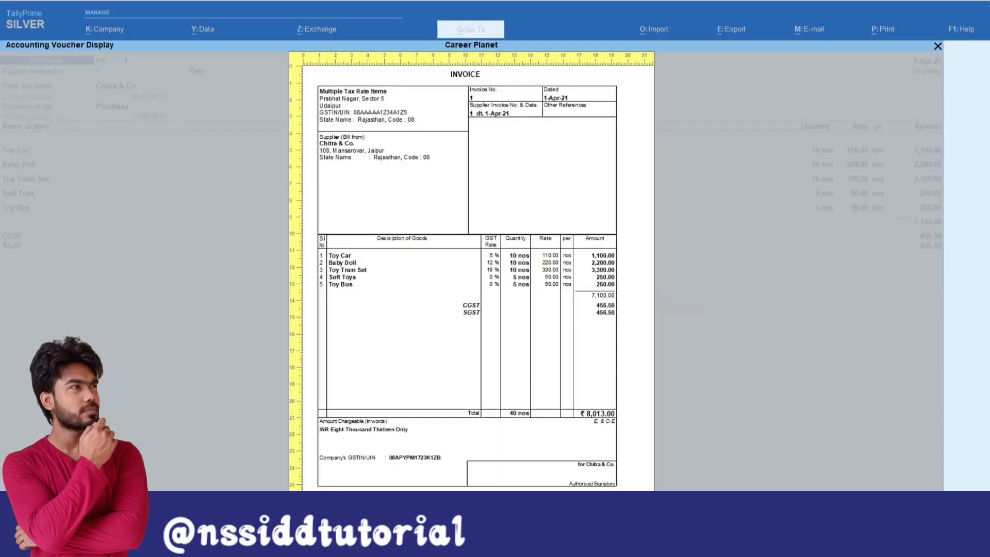
key(alt+z)
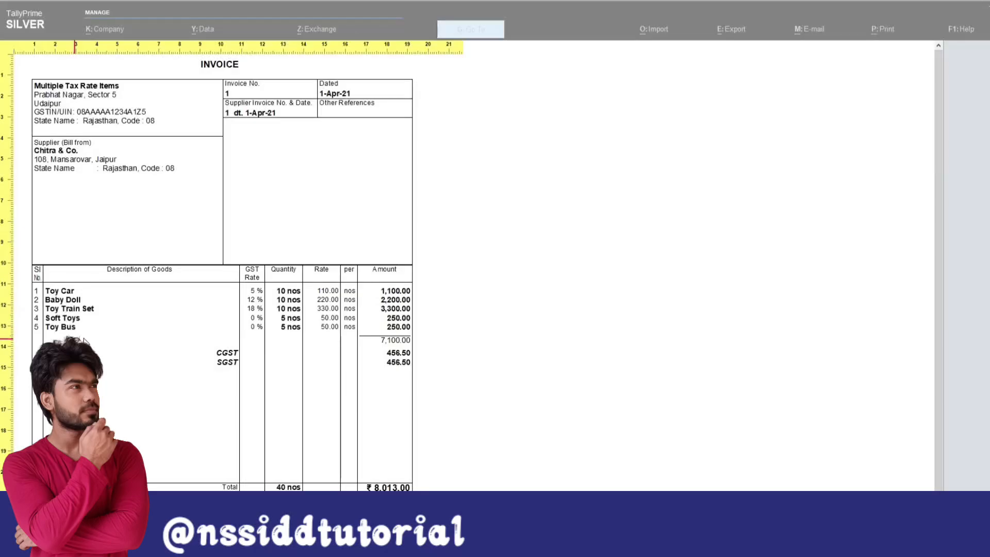
key(Escape)
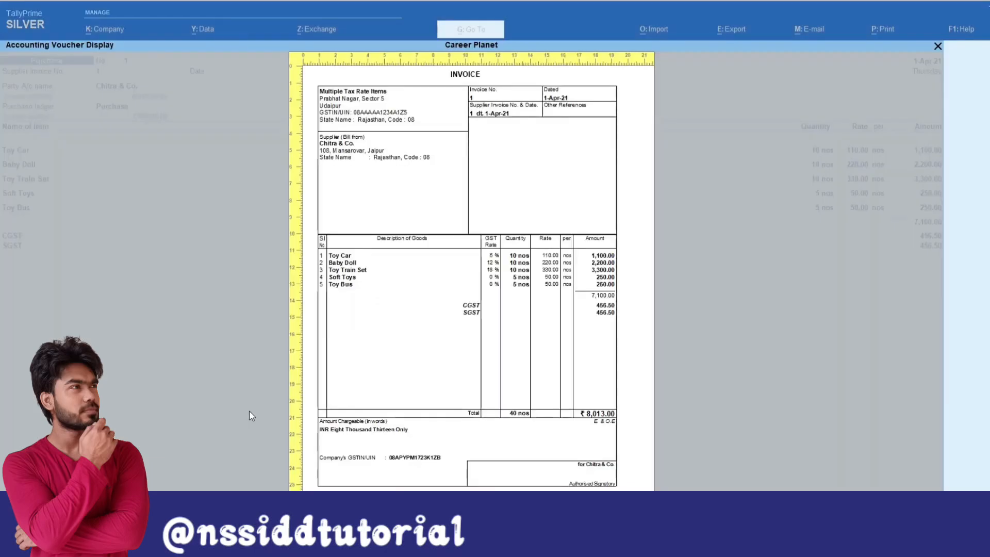
click(460, 309)
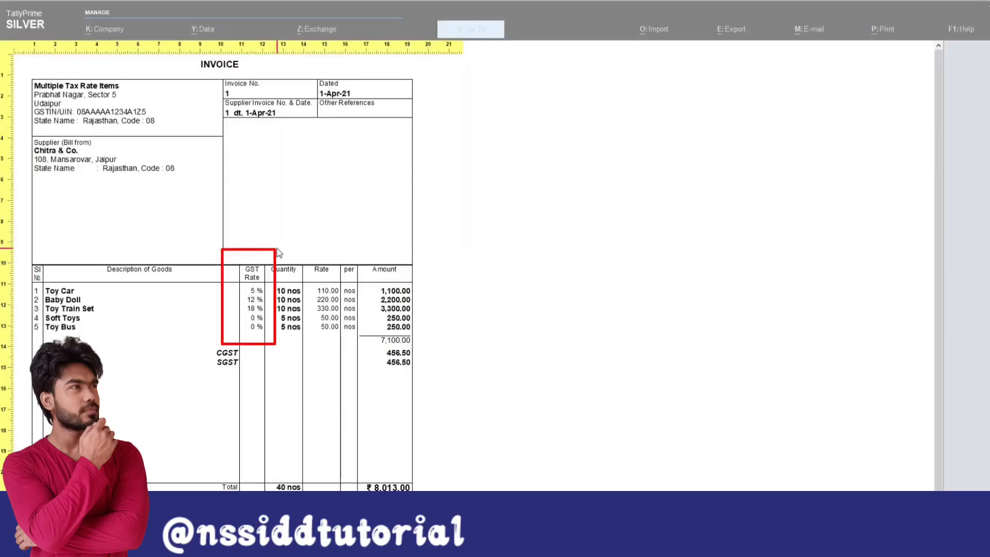
key(Escape)
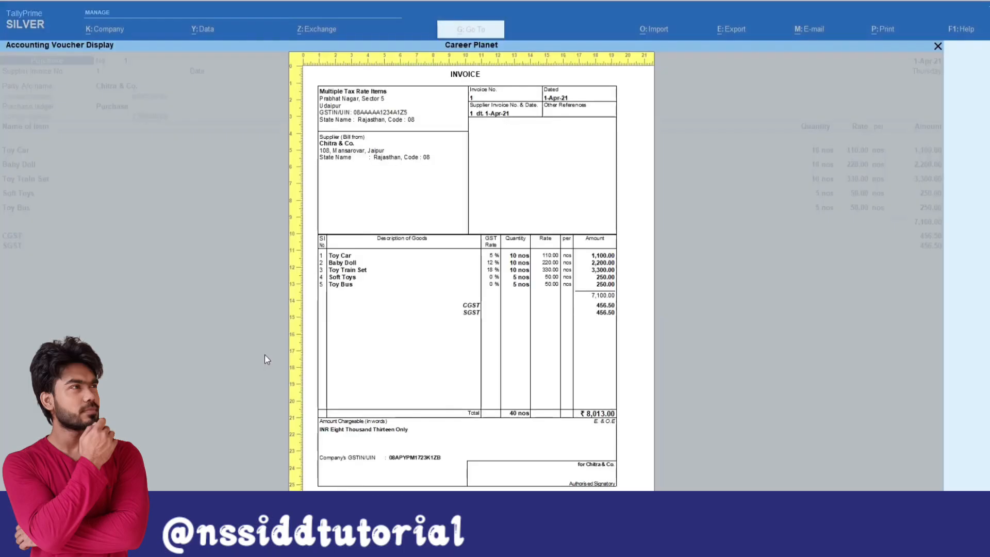
key(Escape)
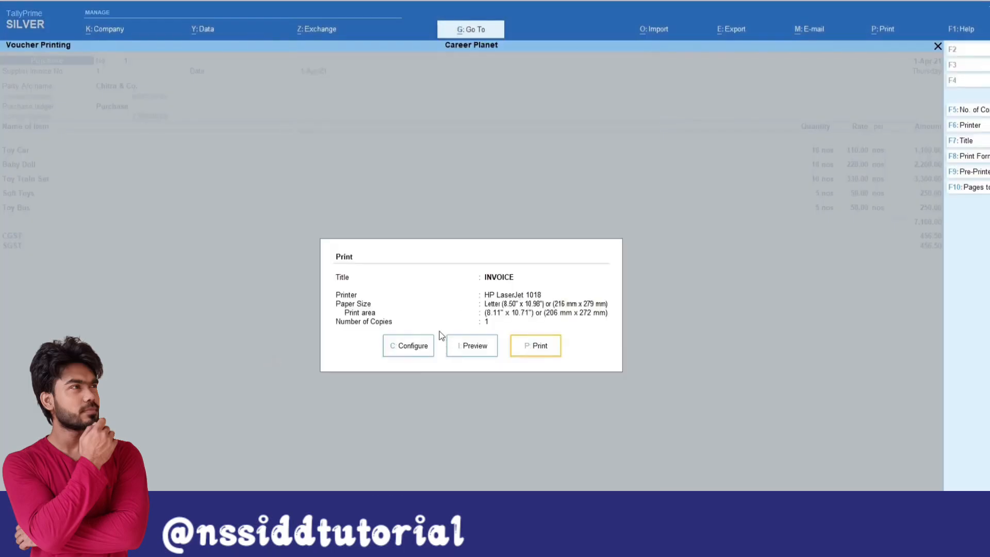
Check the Show GST Rate (in %) option in the invoice print configuration, and accept the purchase voucher without changes.
click(415, 355)
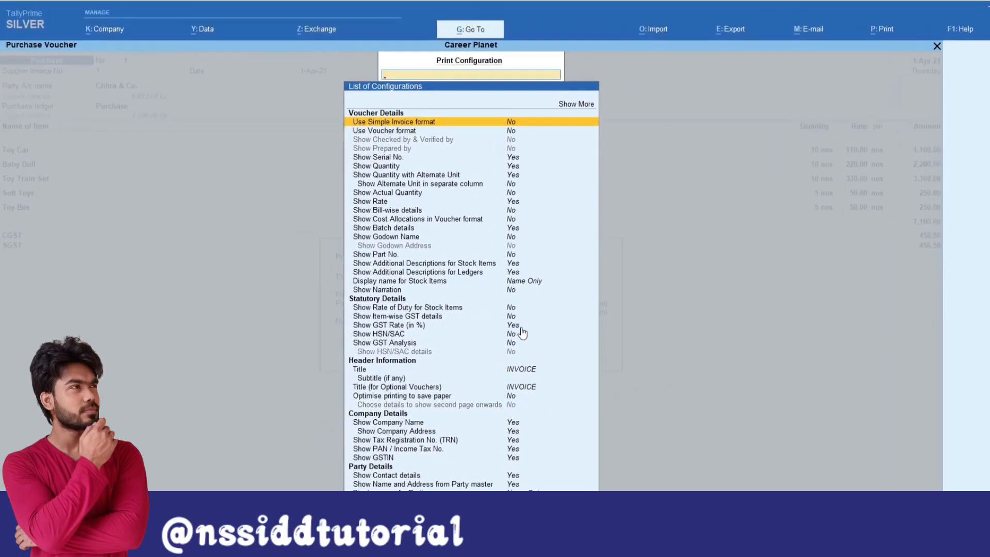
key(Escape)
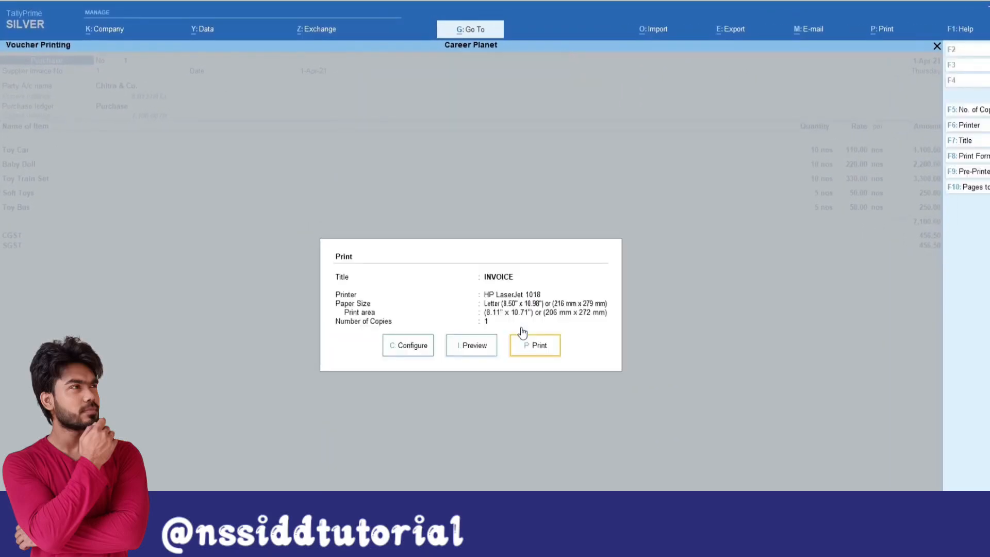
key(Escape)
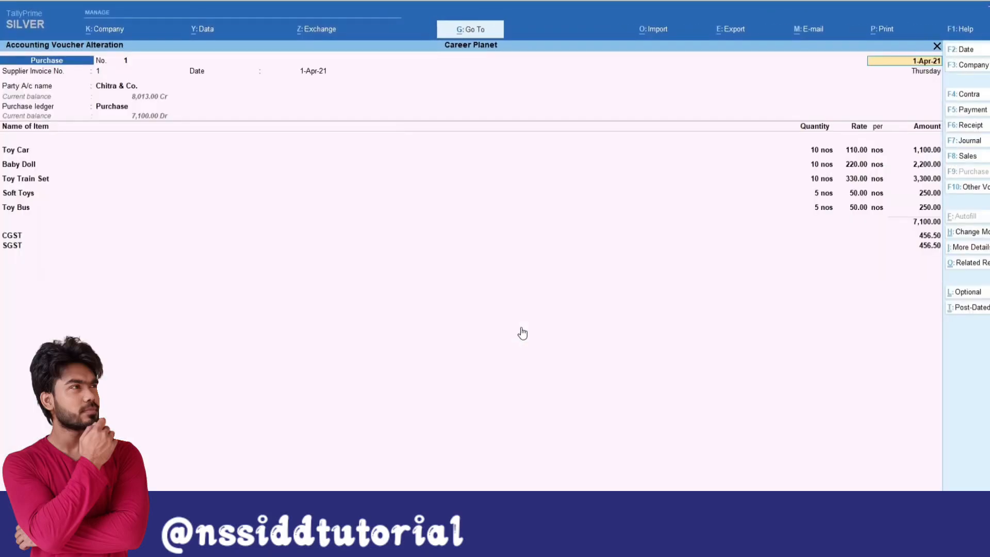
key(ctrl)
key(ctrl+a)
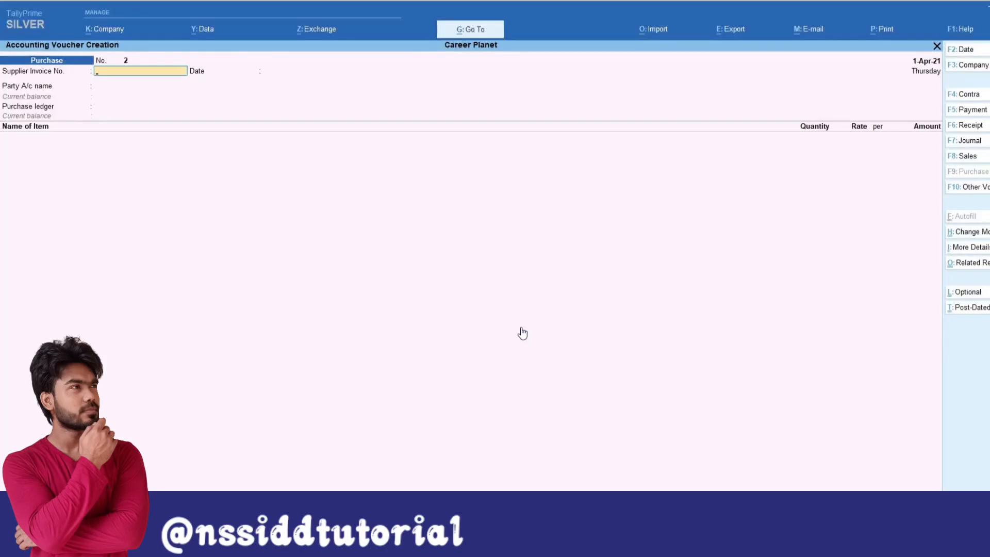
Start a sales voucher with reference number 1, party Deepak & Co. and the Sales ledger.
key(F8)
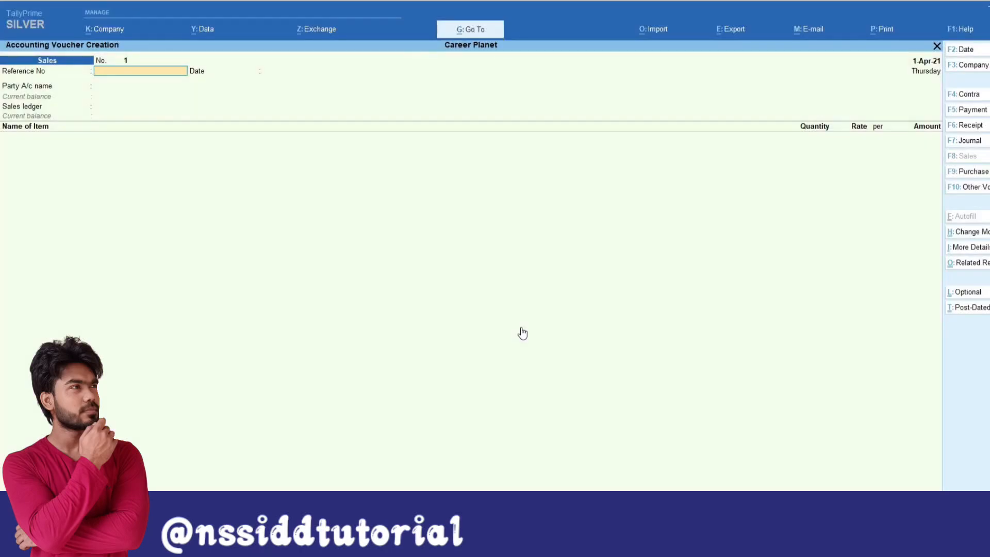
key(Return)
key(Return)
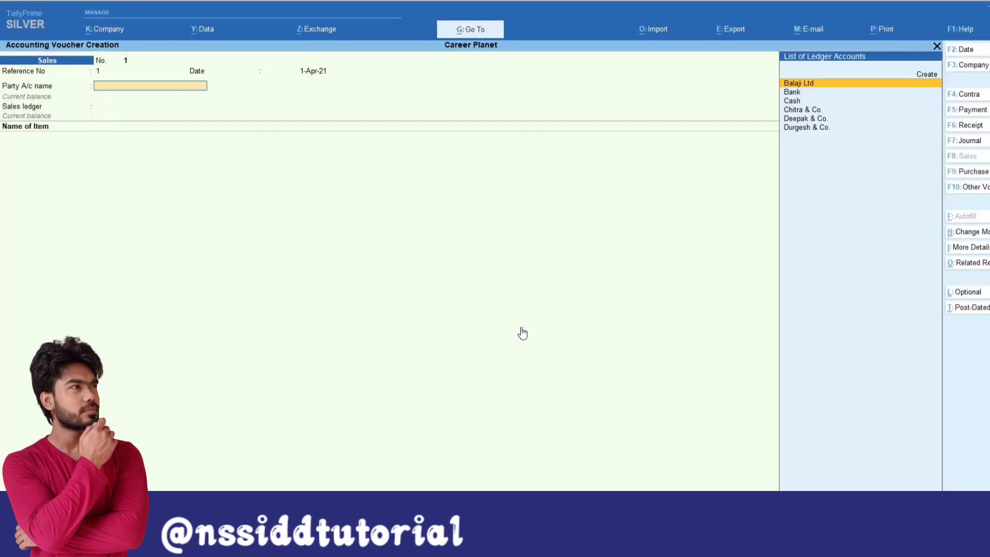
text(d)
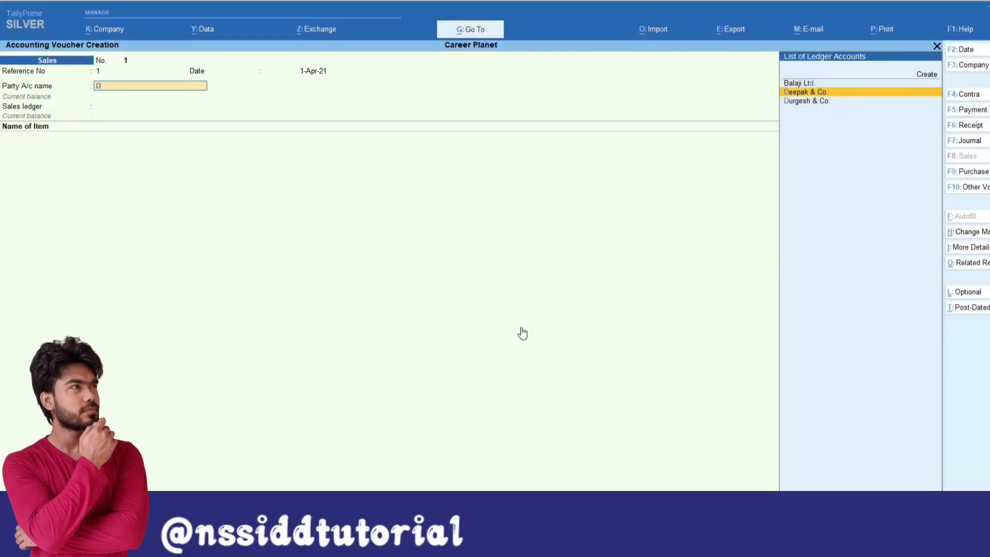
key(Return)
key(Return)
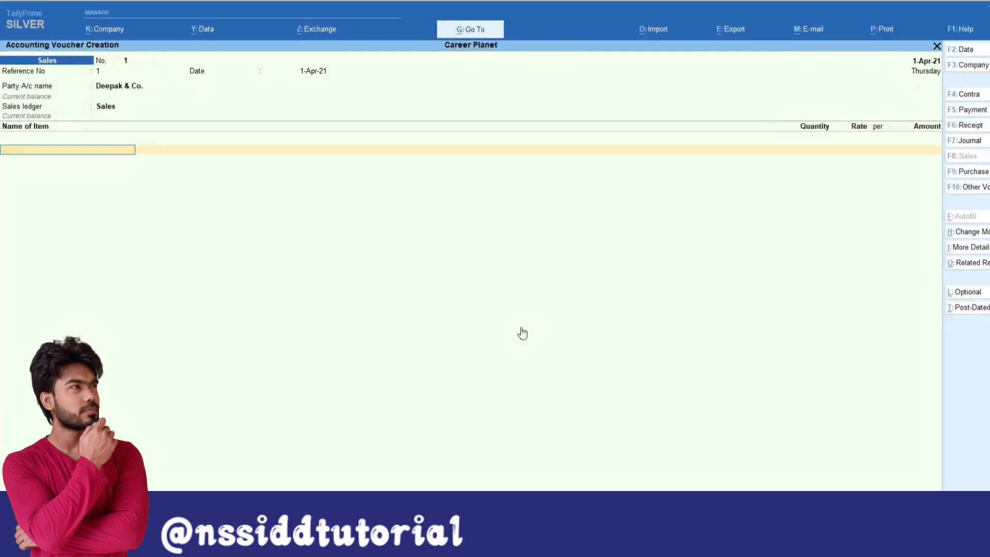
Add Toy Car to the sales voucher with a quantity of 5 nos at a rate of 200.
text(To)
key(Down)
key(Down)
key(Return)
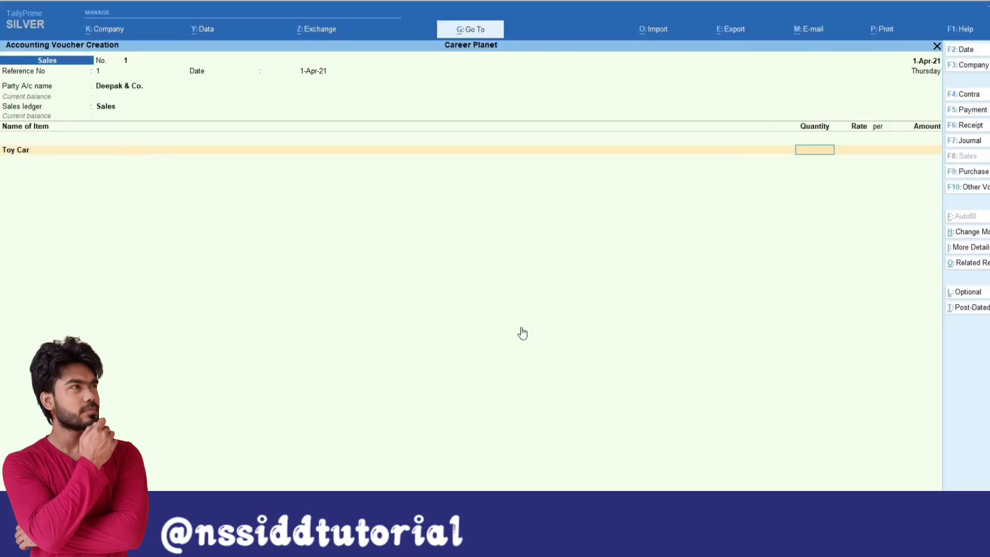
text(5)
key(Return)
text(200)
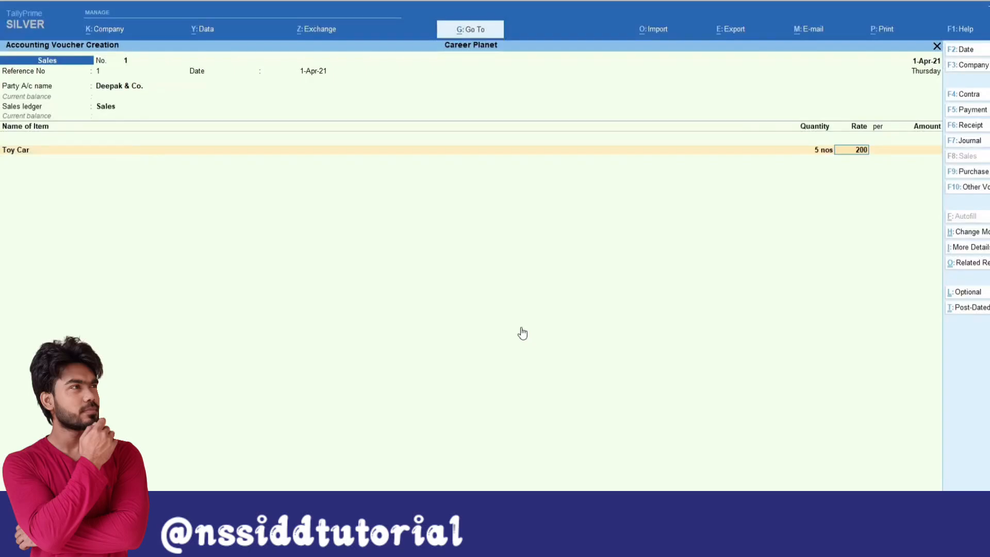
key(Return)
key(Return)
key(Return)
Add Baby Doll to the sales voucher with a quantity of 5 nos at a rate of 400.
text(B)
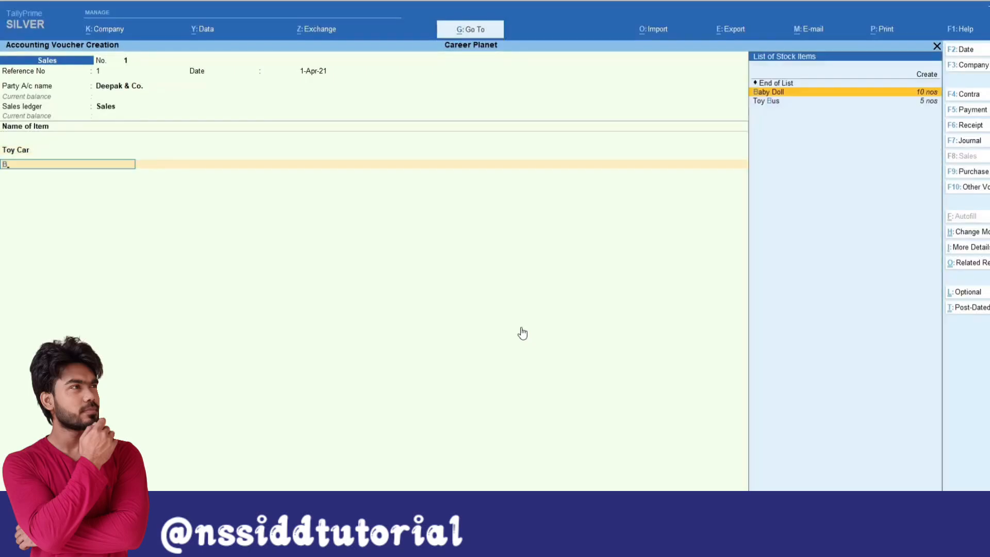
key(Return)
key(Return)
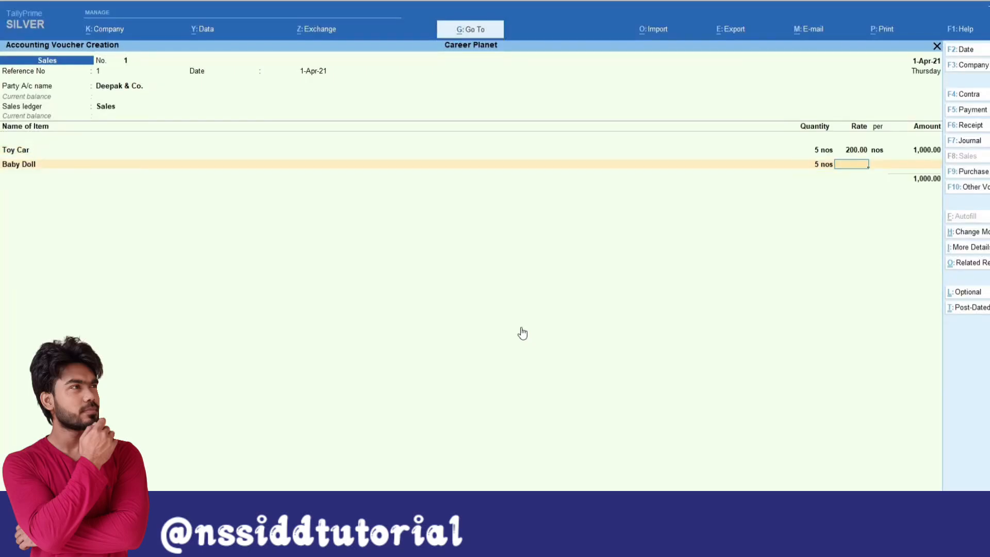
text(400)
key(Return)
key(Return)
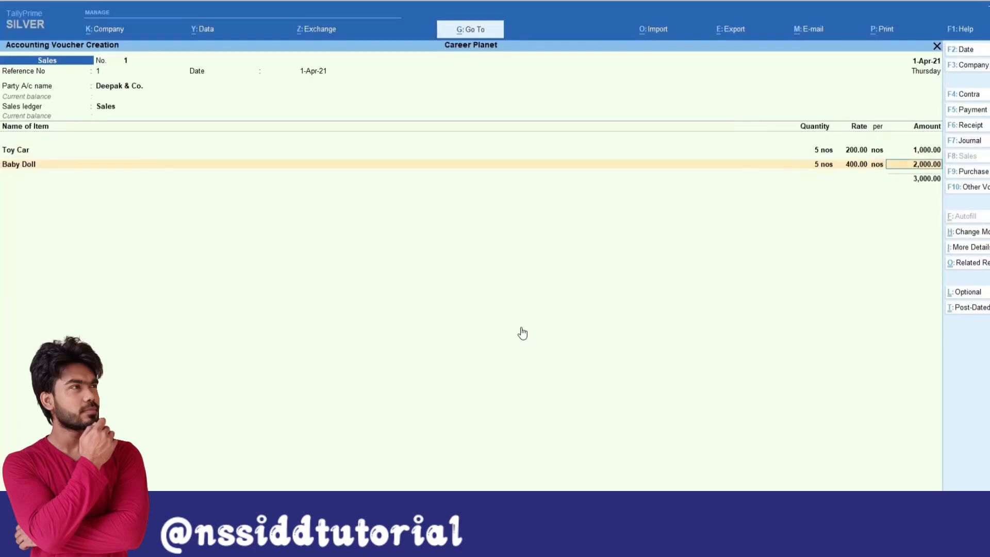
key(Return)
Add Toy Train Set to the sales voucher with a quantity of 5 nos at a rate of 600.
text(T)
key(Down)
key(Down)
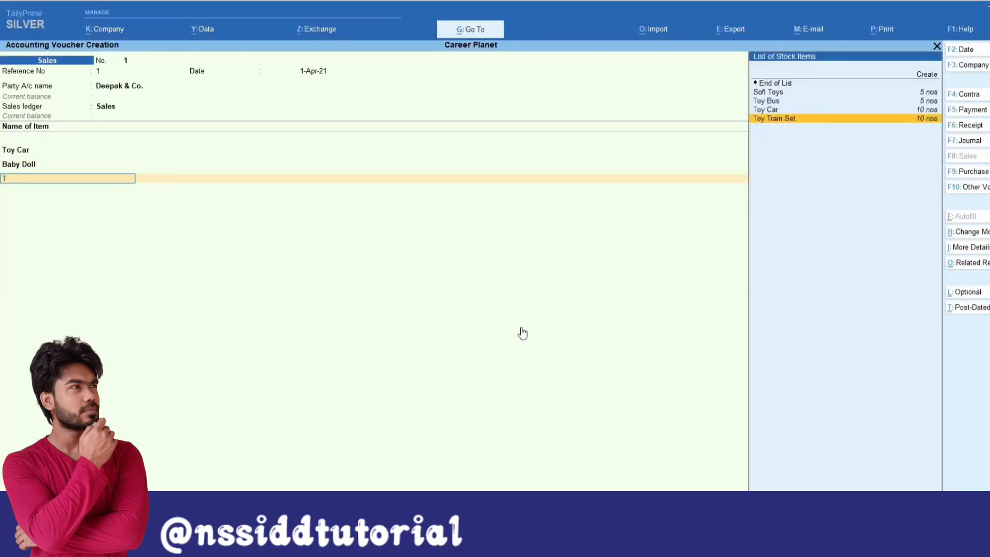
key(Return)
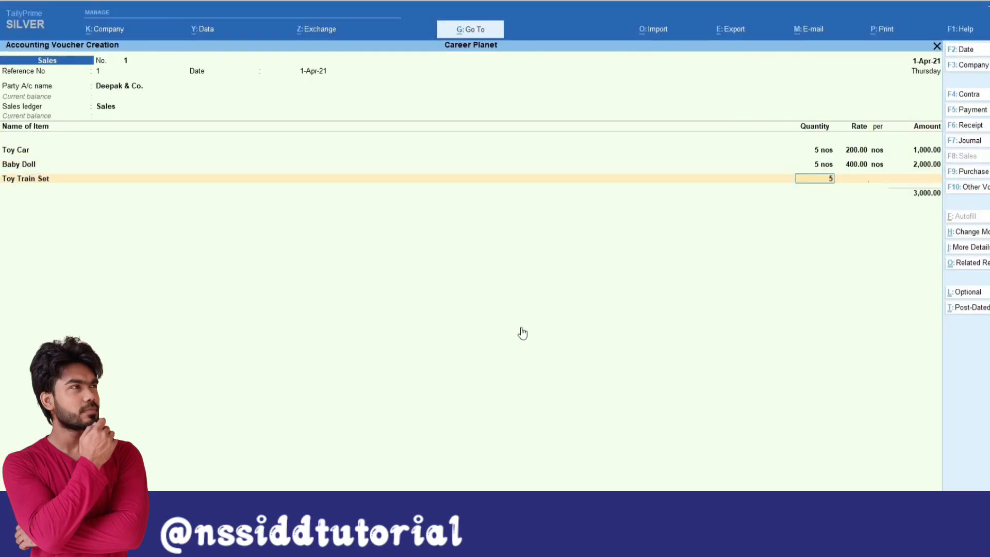
key(Return)
text(600)
key(Return)
key(Return)
key(Return)
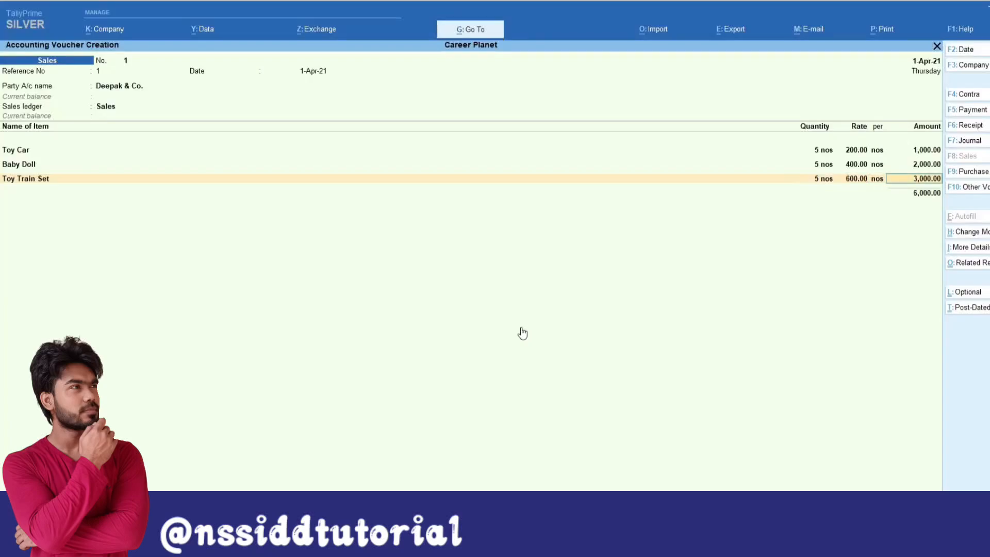
Add Soft Toys to the sales voucher with a quantity of 2 nos at a rate of 100.
text(S)
key(Return)
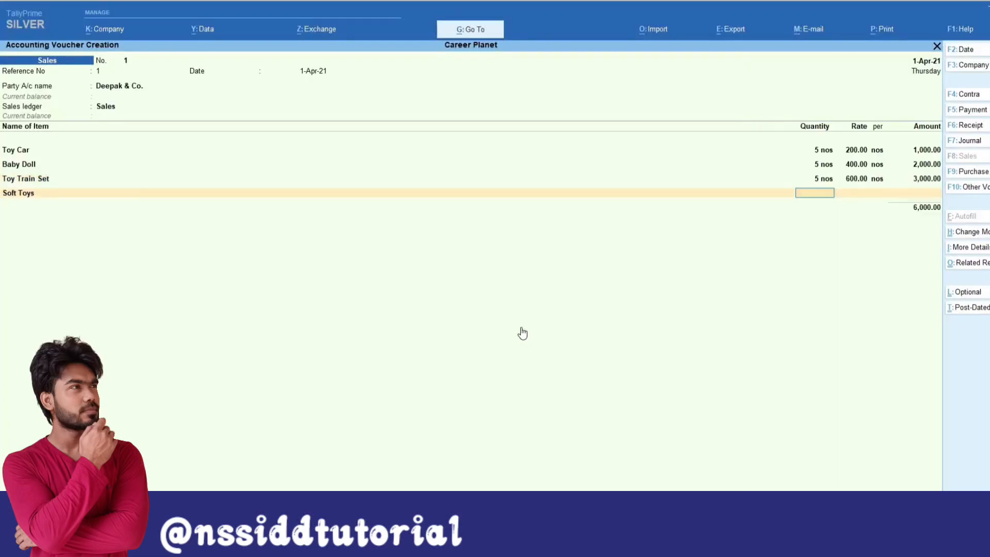
key(Return)
text(100)
key(Return)
key(Return)
key(Return)
Add Toy Bus with a quantity of 2 nos at a rate of 100, and end the item list.
text(T)
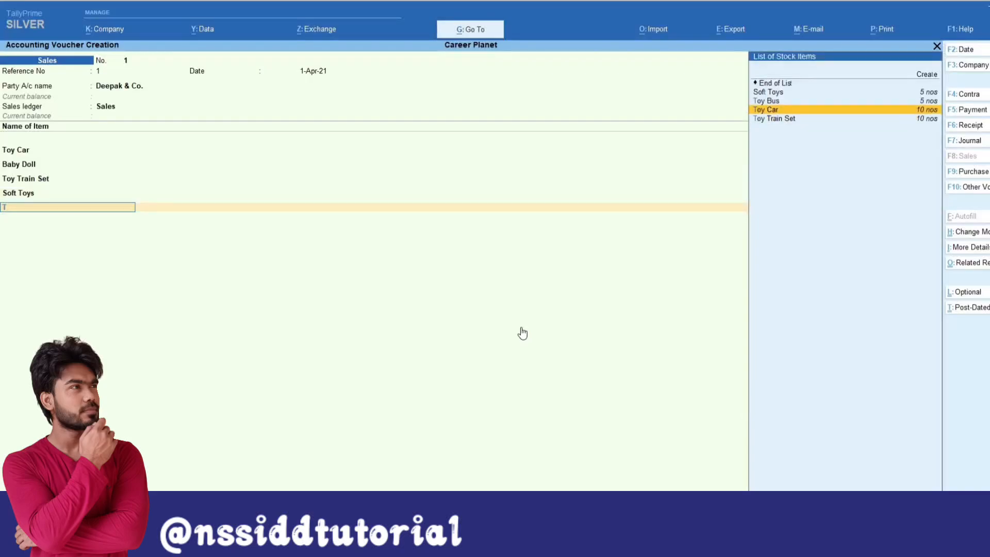
key(Up)
key(Return)
text(2)
key(Return)
text(100)
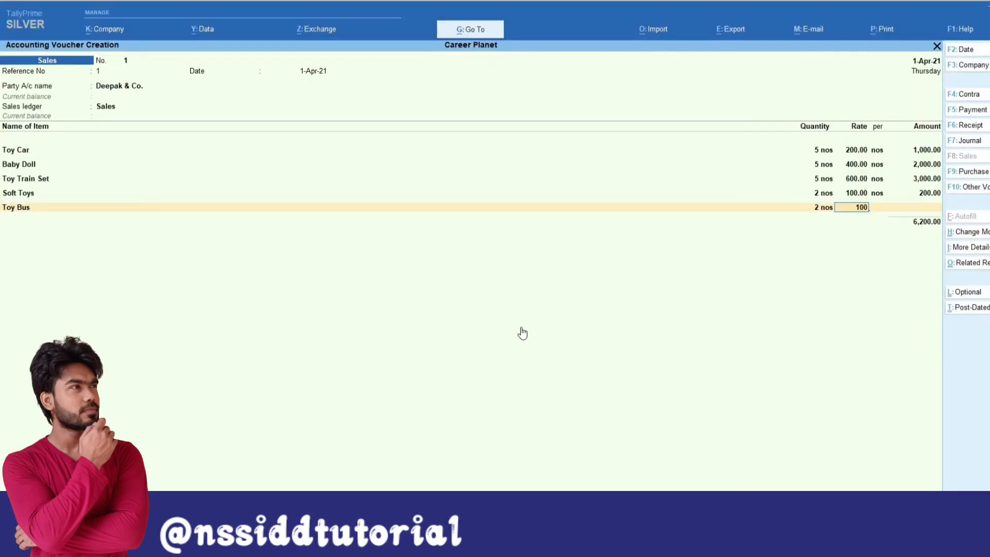
key(Return)
key(Return)
key(Return)
key(Return)
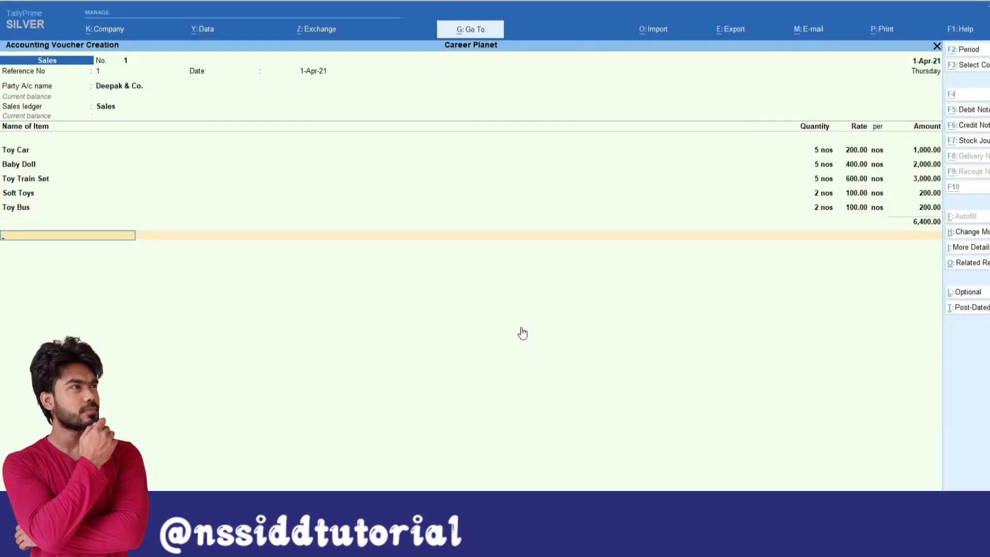
Examine the sales voucher's detailed GST tax analysis for each item's taxability and tax rates, and return to the voucher.
key(alt+a)
key(F5)
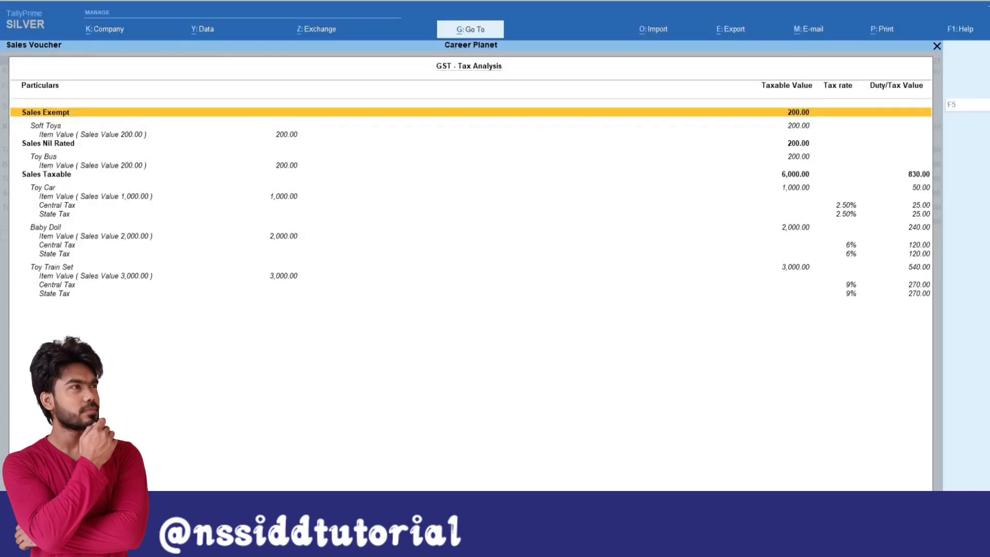
key(Escape)
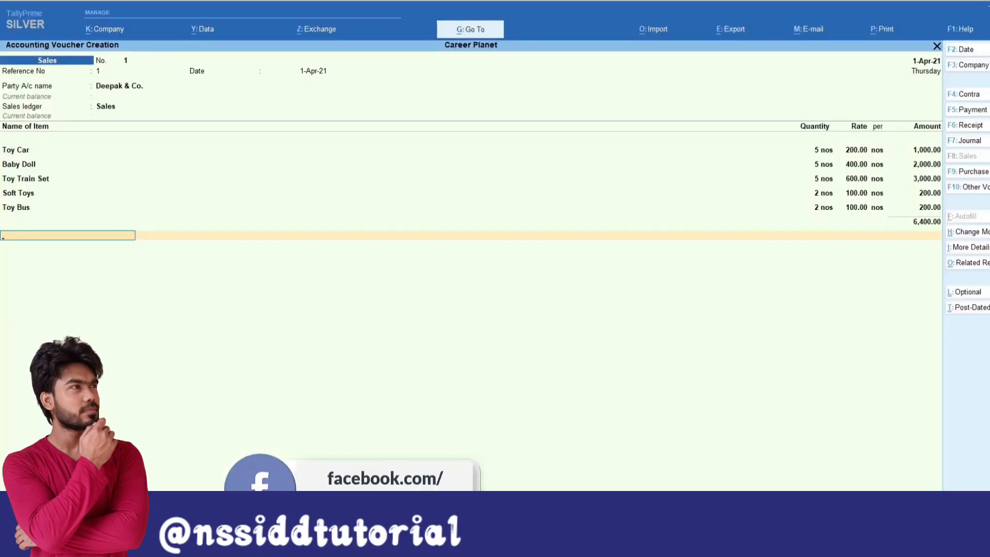
Add the CGST and SGST ledgers to the sales voucher with their automatically calculated amounts.
text(c)
key(Return)
key(Return)
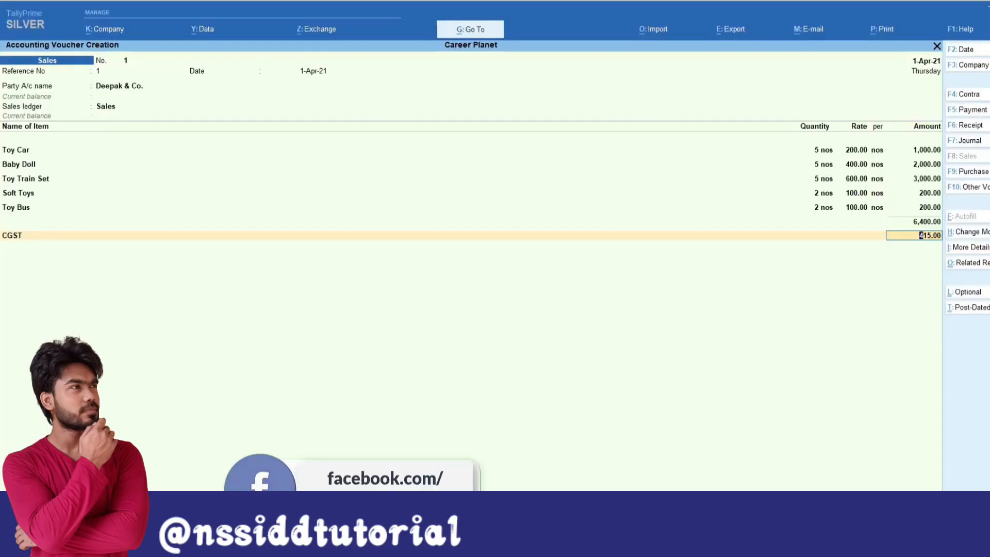
key(Return)
text(s)
key(Down)
key(Return)
key(Return)
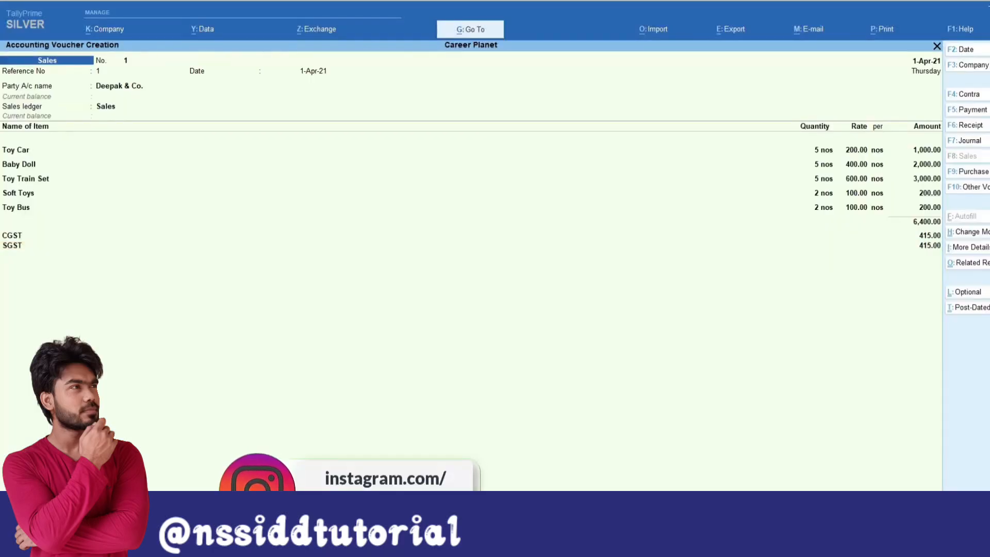
Preview the sales voucher's tax invoice, examine the items and tax breakup zoomed in, and return to the print settings.
key(ctrl)
key(ctrl+p)
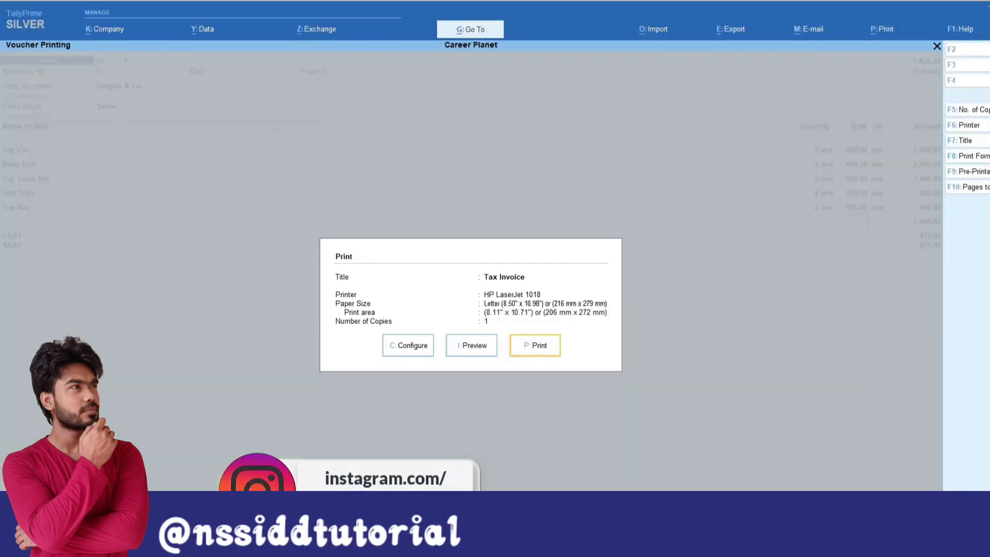
key(Left)
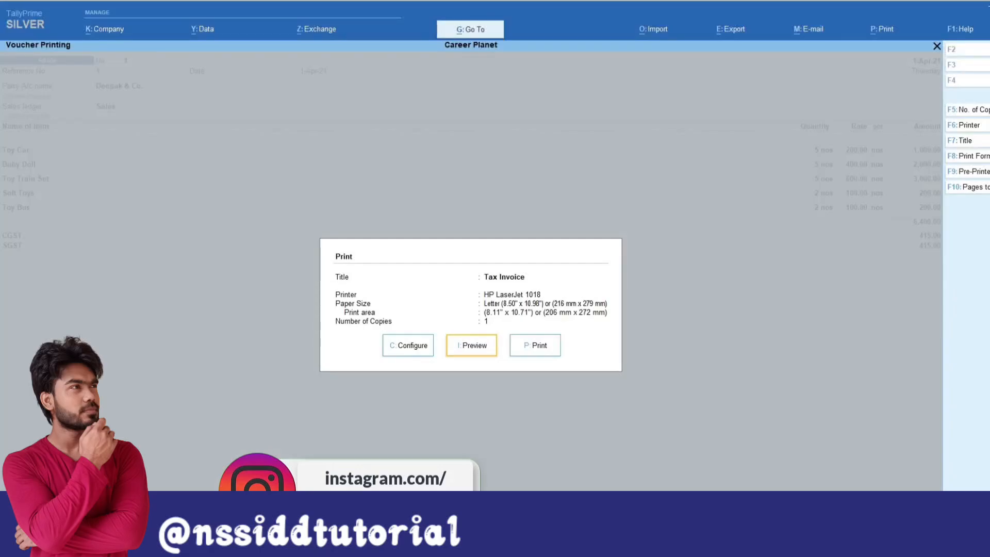
key(Return)
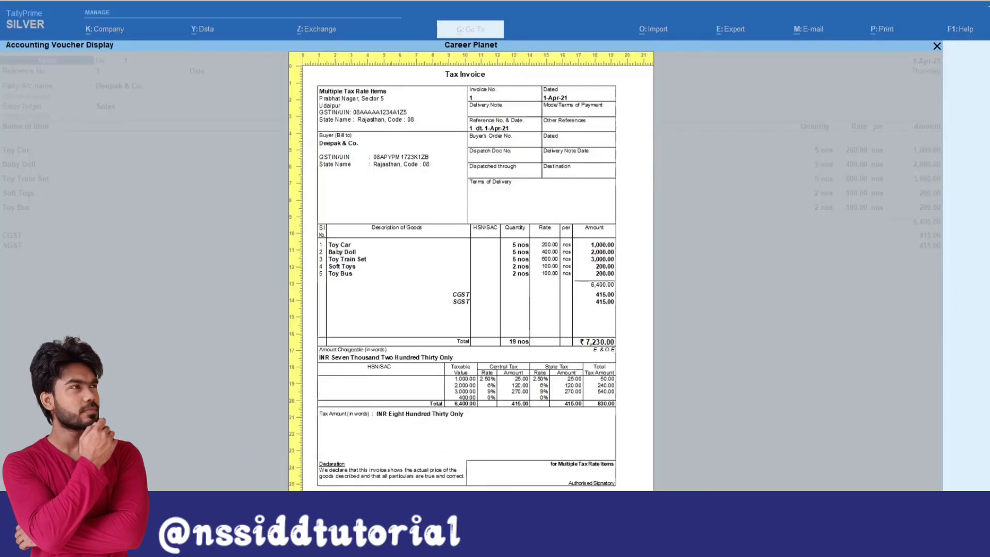
click(326, 284)
scroll(326, 284, down, 3)
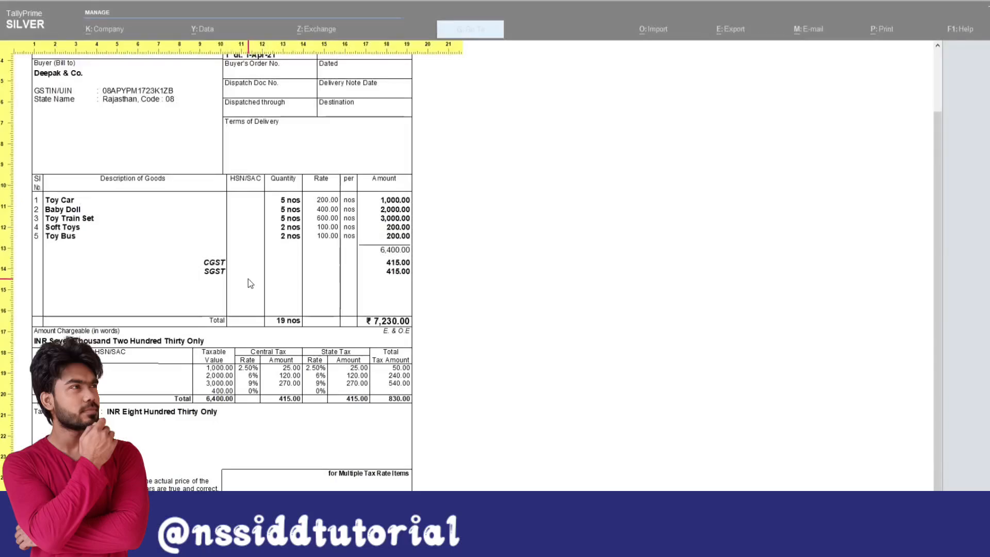
key(Escape)
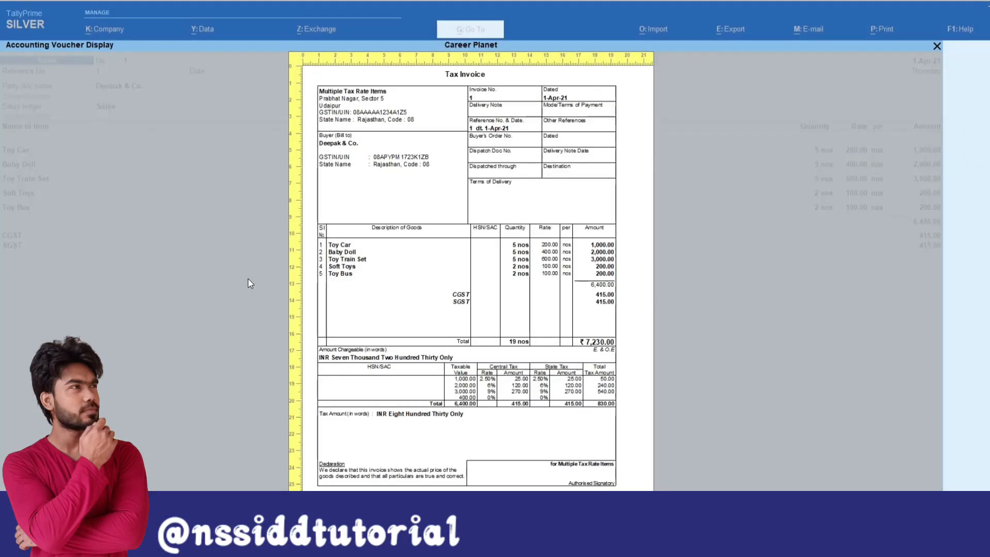
key(Escape)
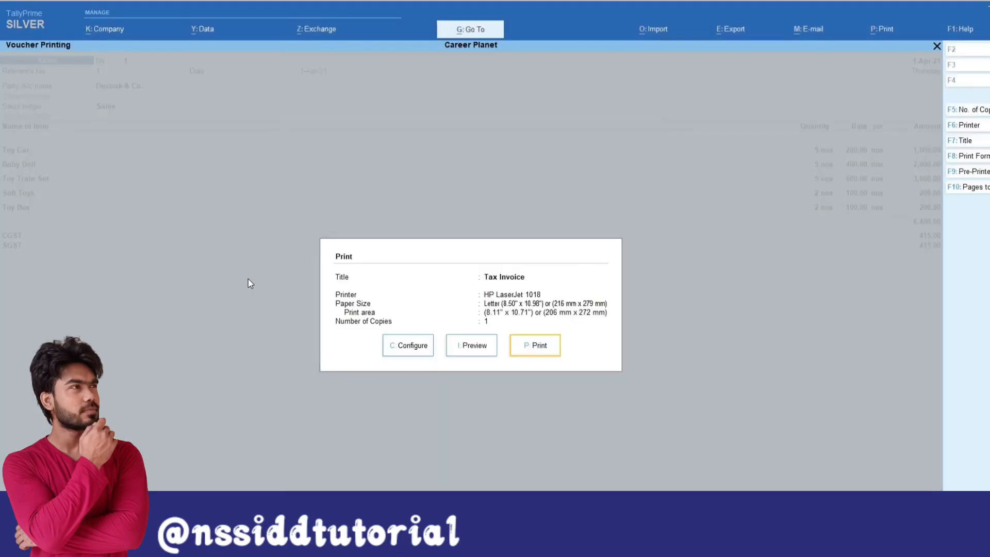
Set Show GST Rate (in %) to Yes in the invoice print configuration.
click(417, 346)
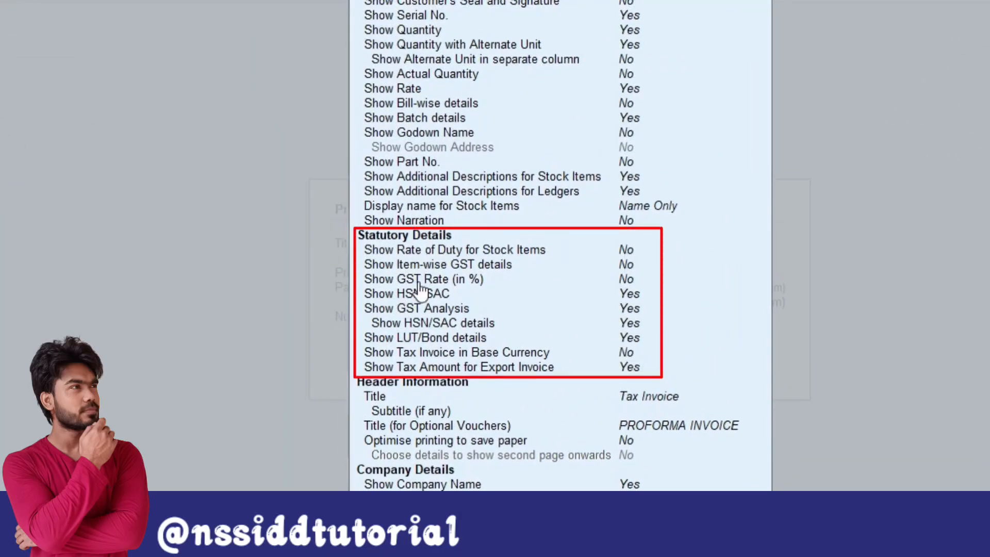
click(628, 283)
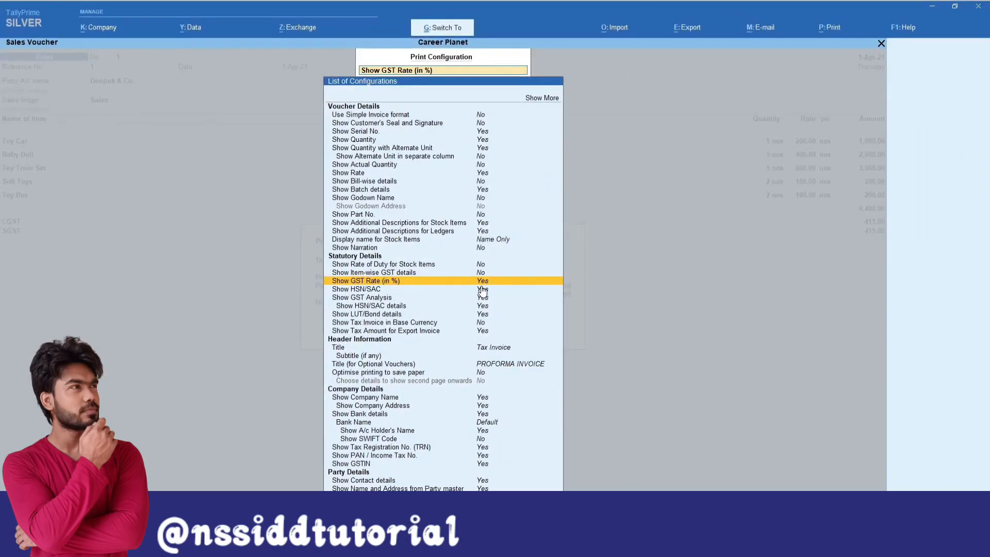
key(Escape)
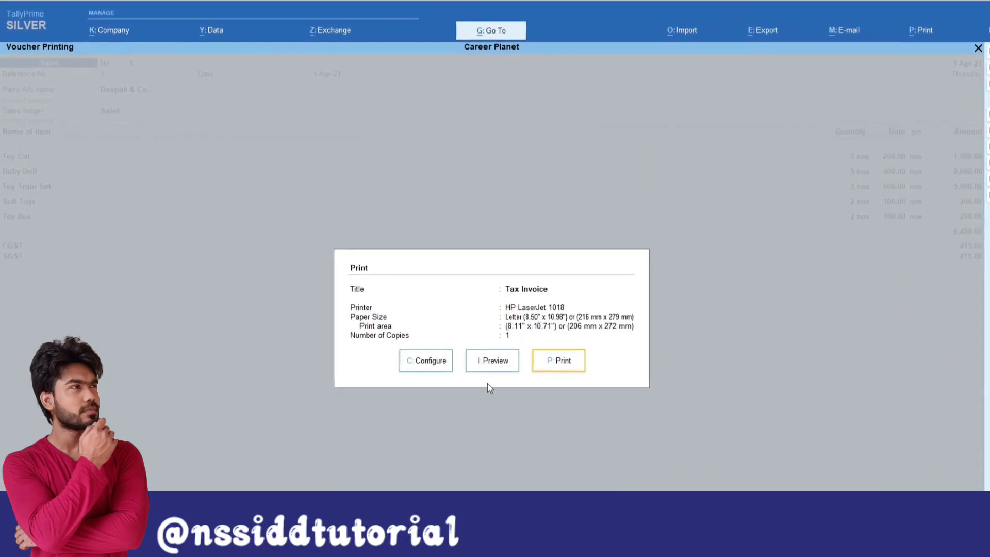
Preview the tax invoice again to check the GST Rate column, and return to the Gateway of Tally.
click(492, 361)
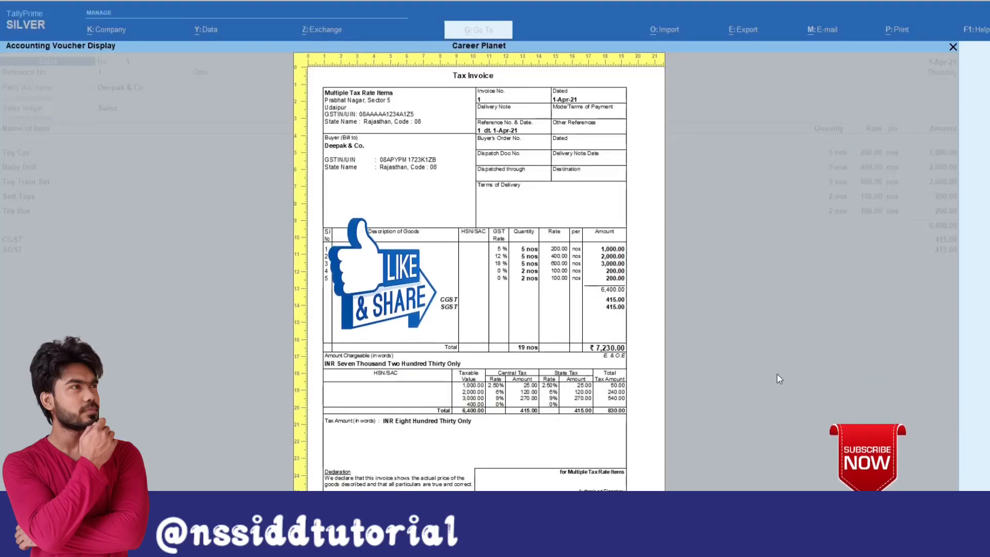
key(Escape)
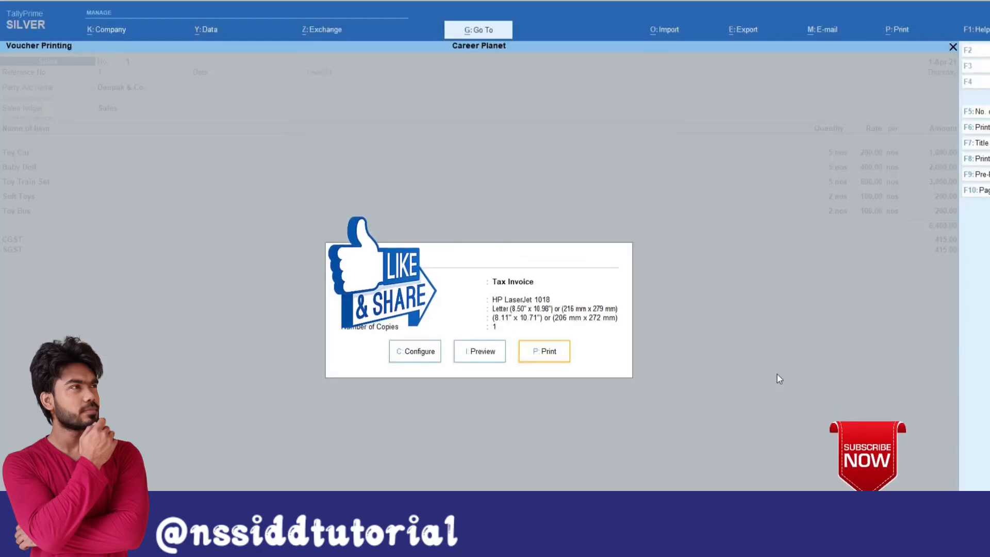
key(Escape)
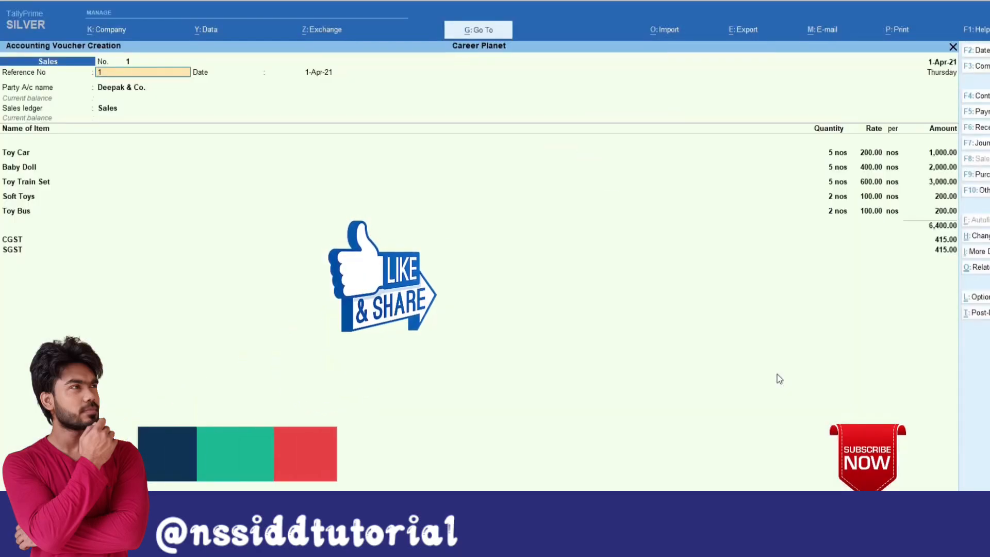
key(Escape)
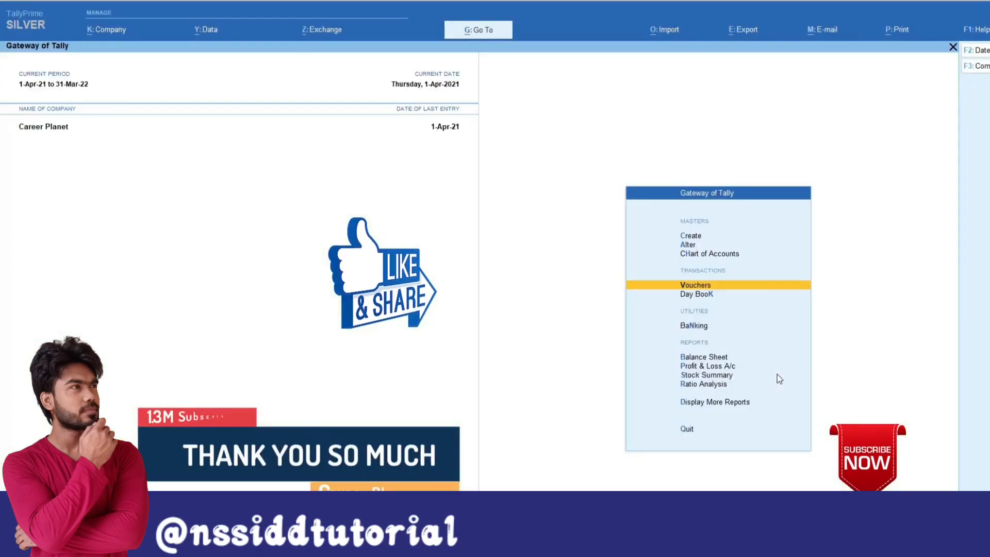